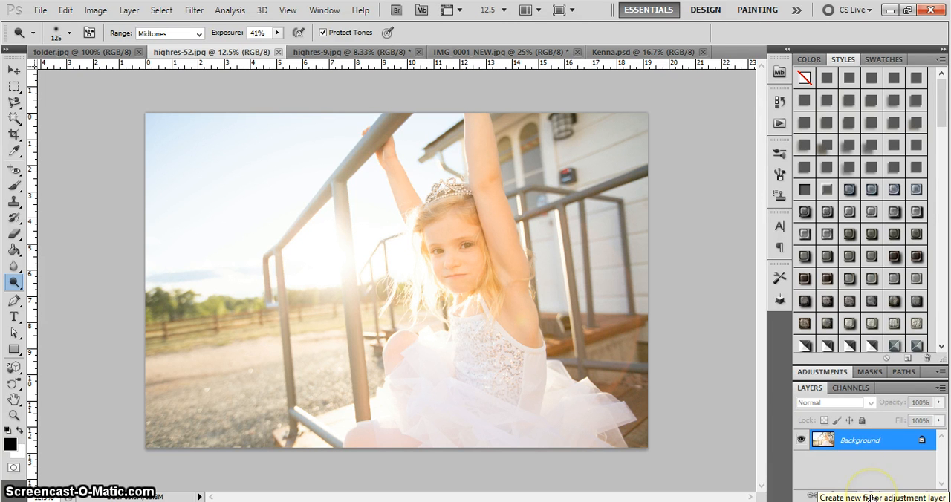
Add a Photo Filter adjustment layer to highres-52.jpg using the Warming Filter (LBA) preset
click(873, 496)
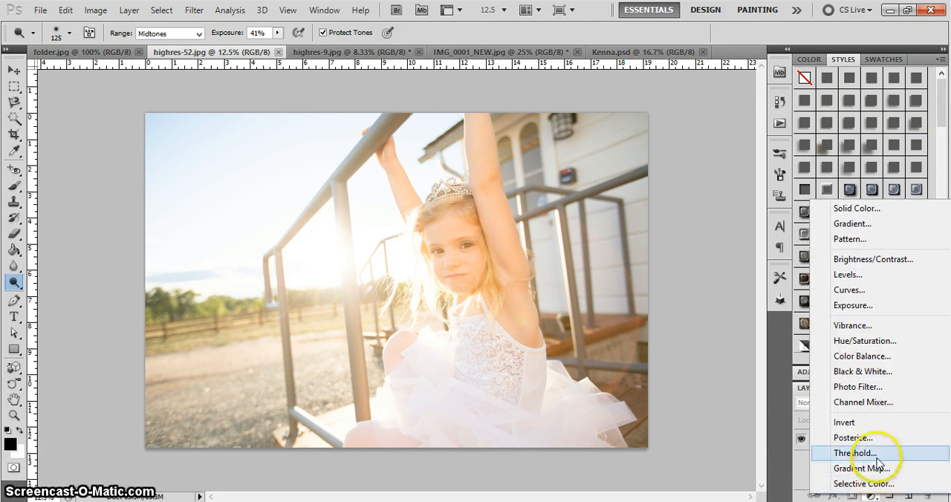
click(862, 387)
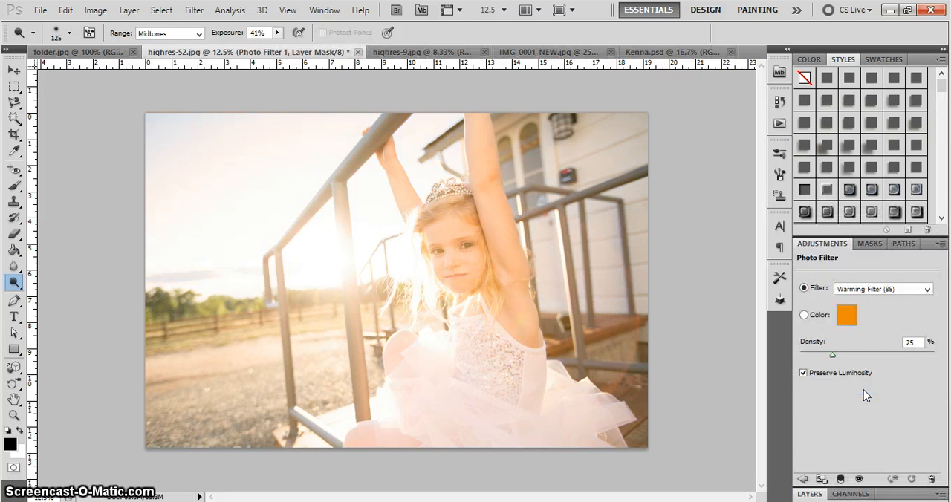
click(858, 291)
click(863, 313)
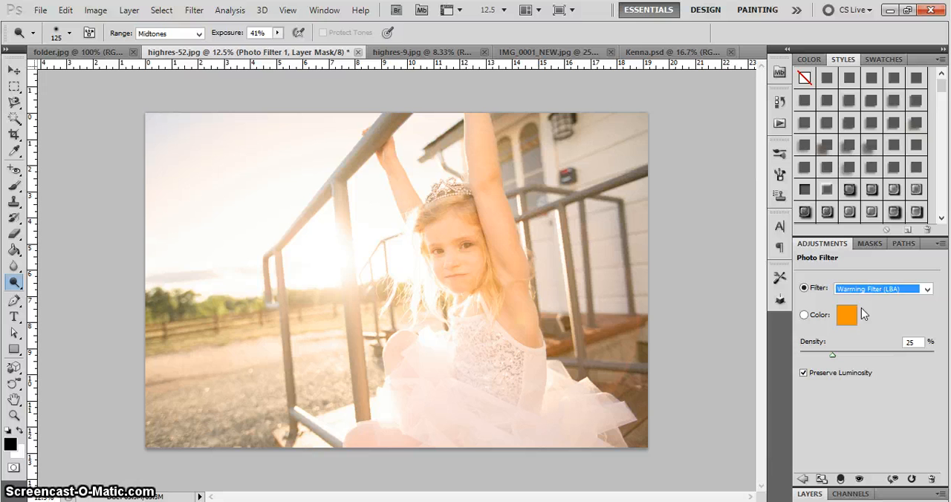
Preview the Photo Filter presets on the image one after another, from Warming Filter (81) through the cooling and colour filters to Underwater
key(Down)
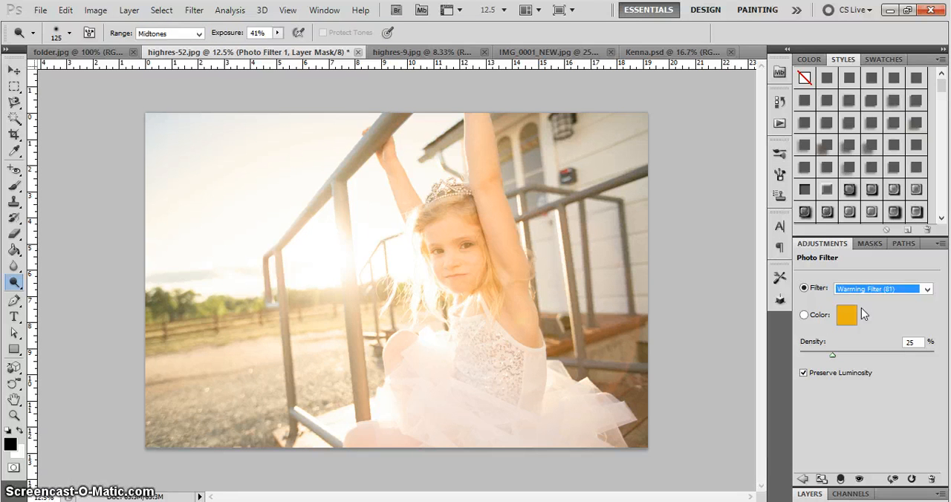
key(Down)
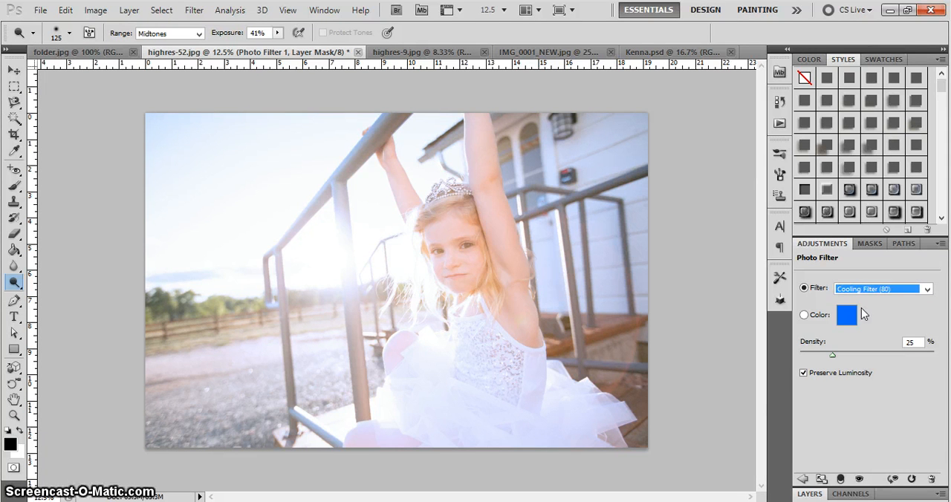
key(Up)
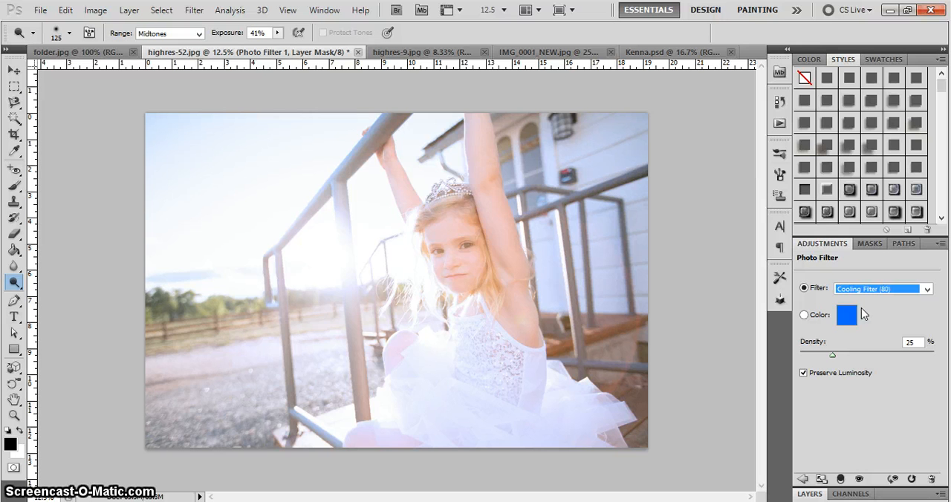
key(Down)
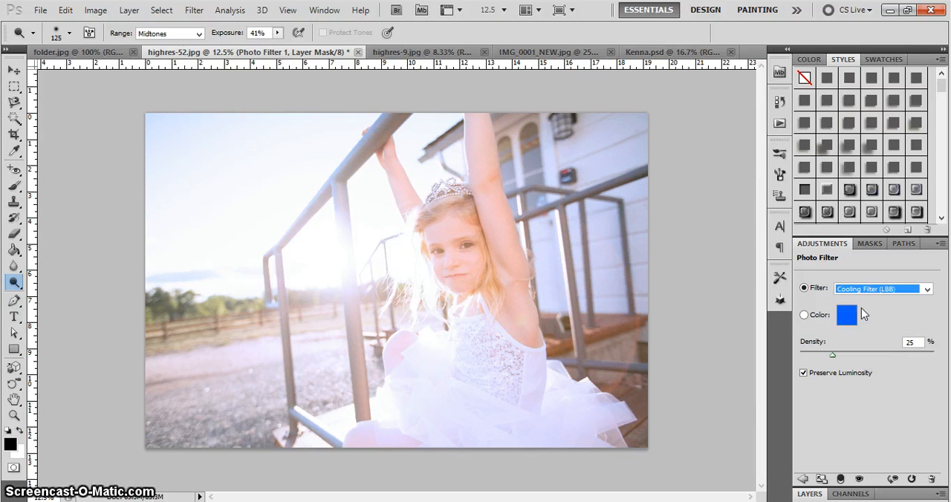
key(Down)
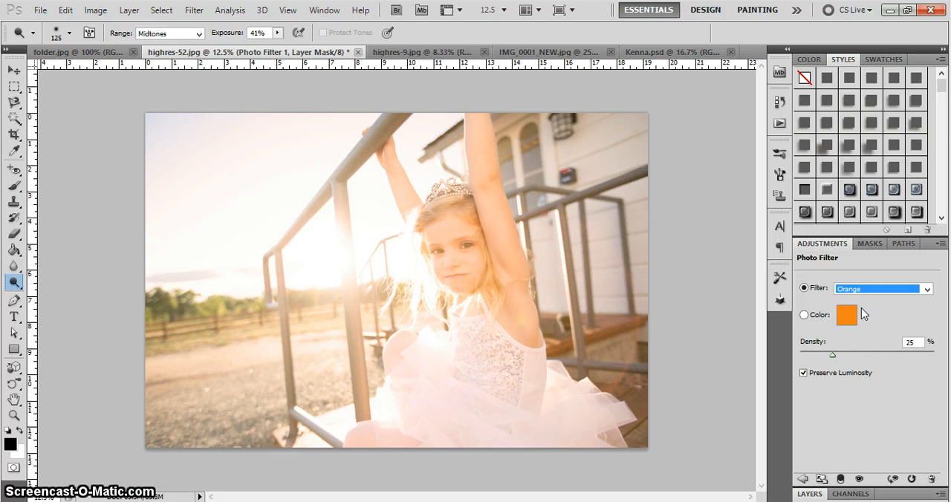
key(Down)
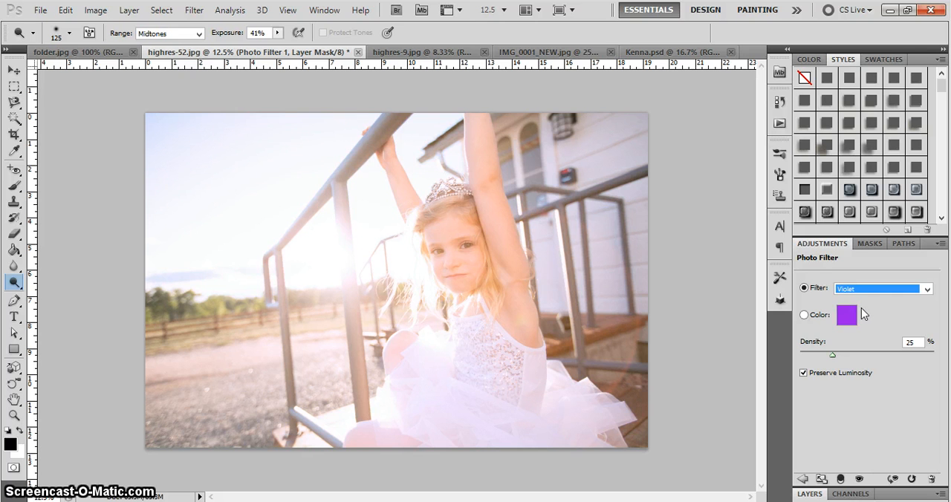
key(Down)
key(Down)
key(Down)
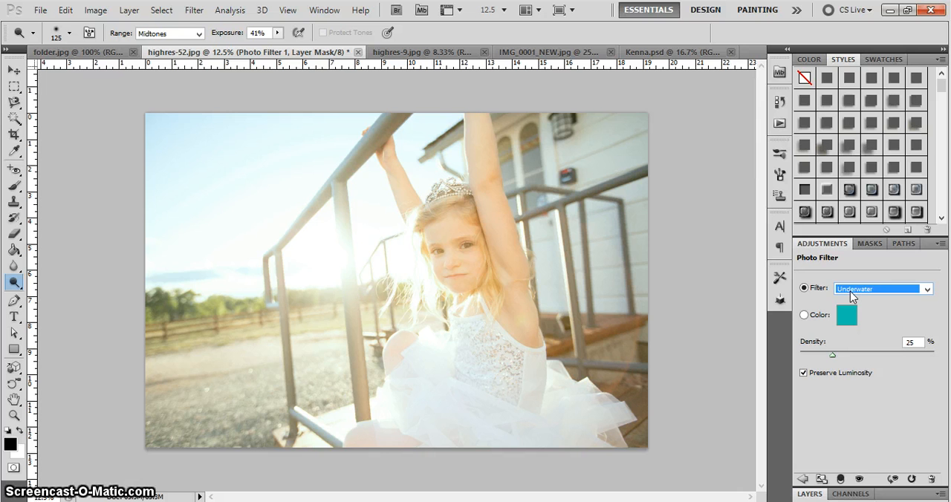
Set the Photo Filter preset to Red, try a stronger density, and set the density back to 25%
click(849, 291)
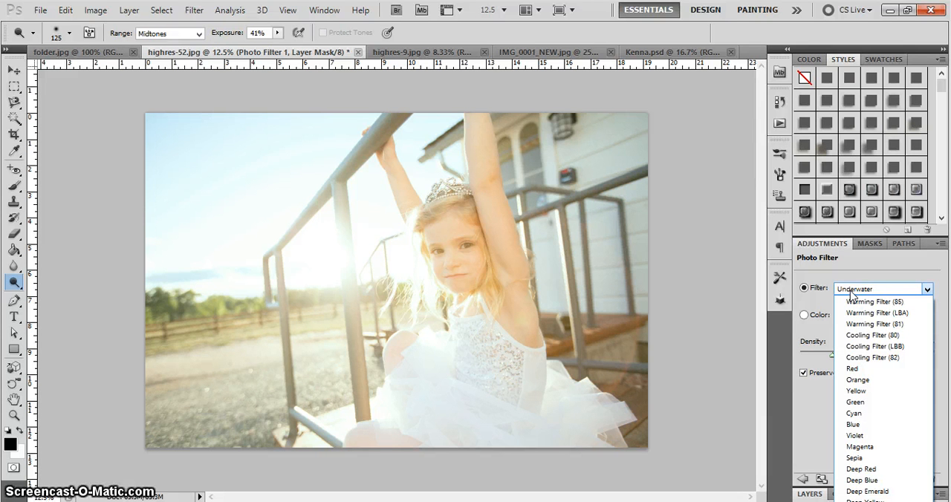
click(864, 369)
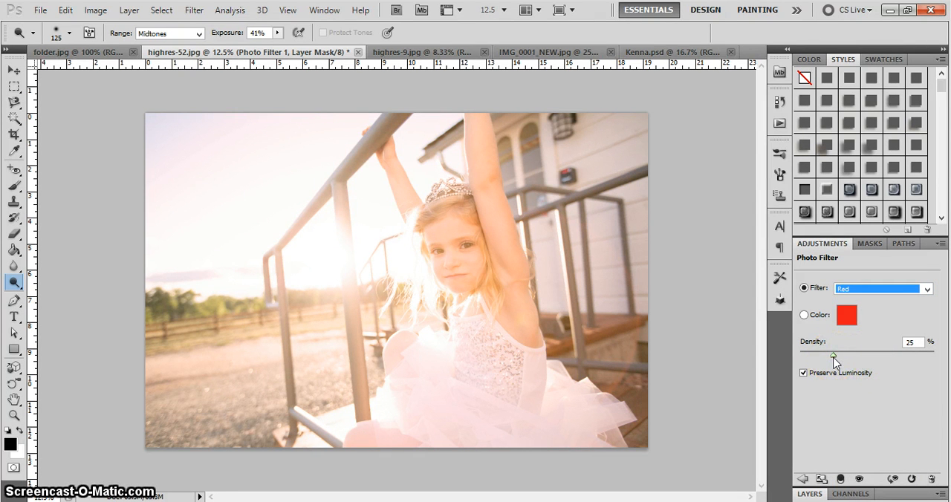
mouse_move(833, 357)
mouse_down()
mouse_move(935, 358)
mouse_move(855, 349)
mouse_move(864, 352)
mouse_up()
click(912, 342)
text(25)
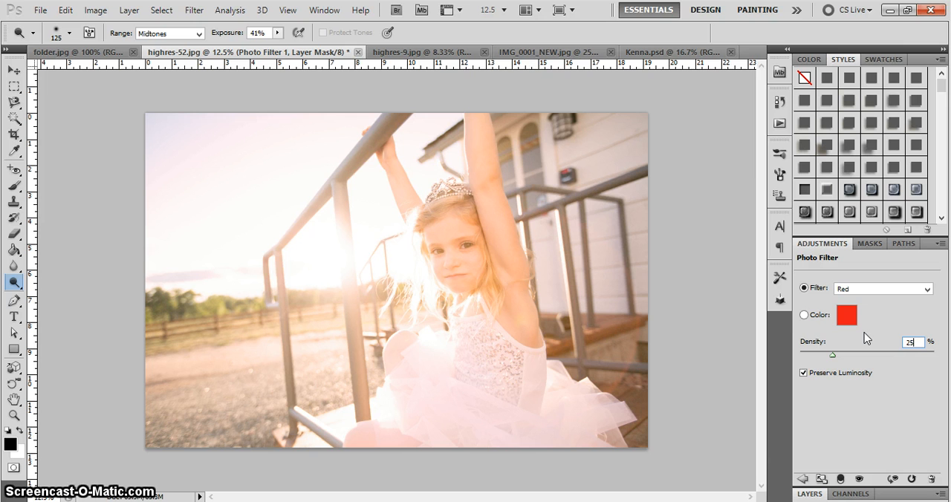
Try the Red filter without Preserve Luminosity and at a stronger density, restoring 25% density and Preserve Luminosity after comparing
click(804, 375)
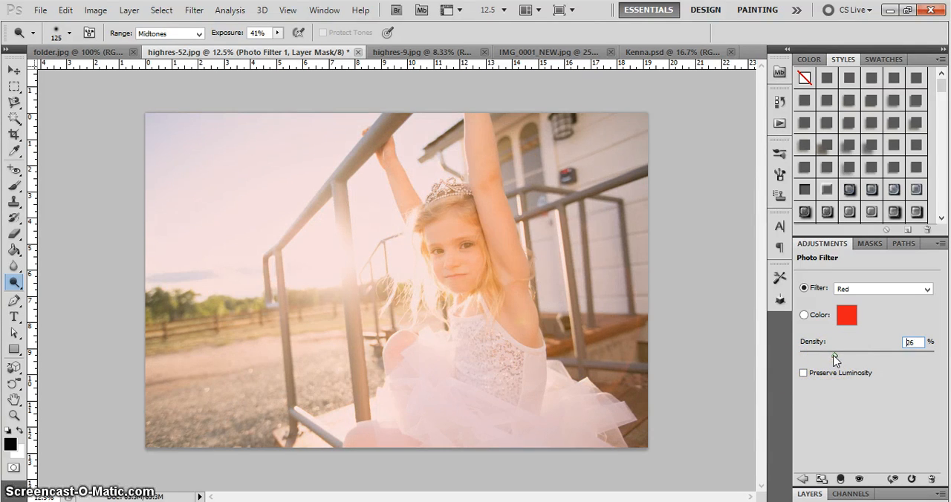
mouse_move(834, 357)
mouse_down()
mouse_move(898, 356)
mouse_move(880, 369)
mouse_up()
click(923, 342)
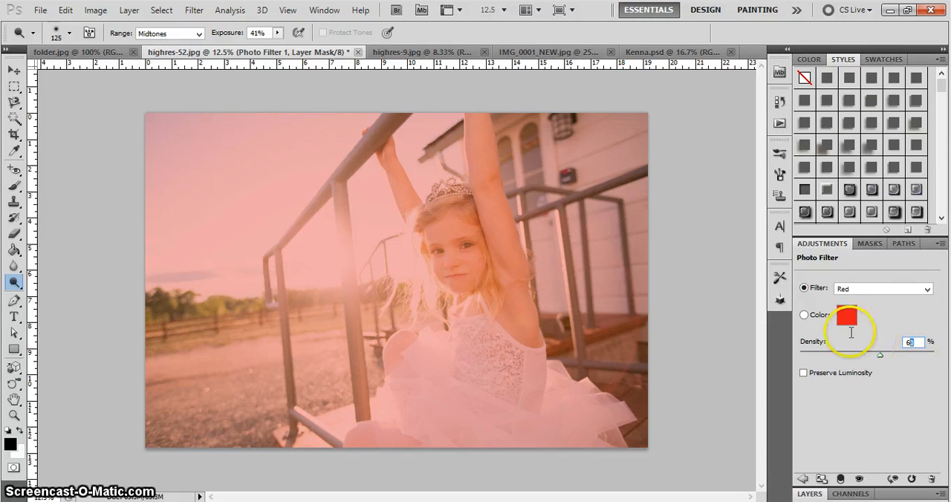
text(25)
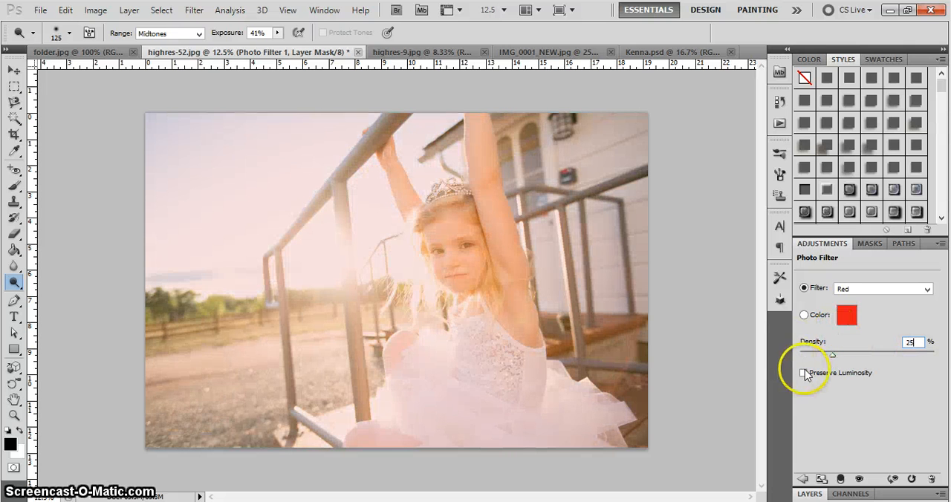
click(803, 373)
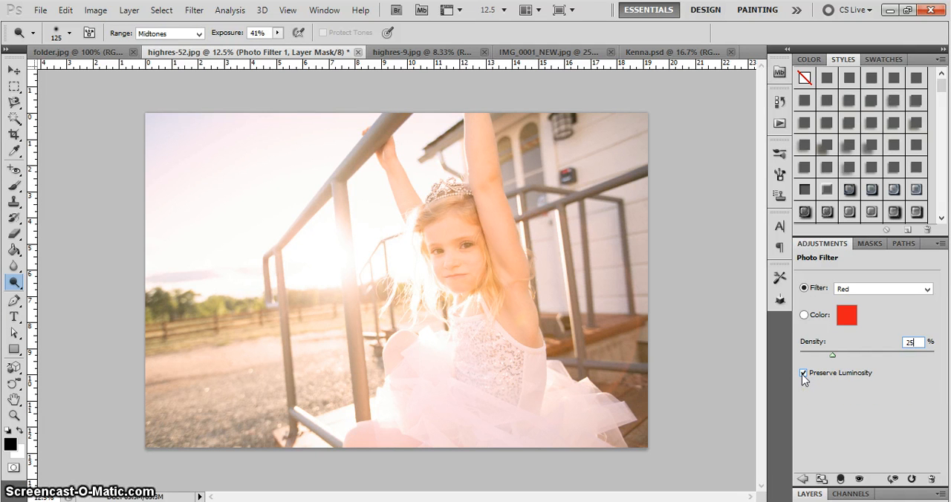
click(802, 373)
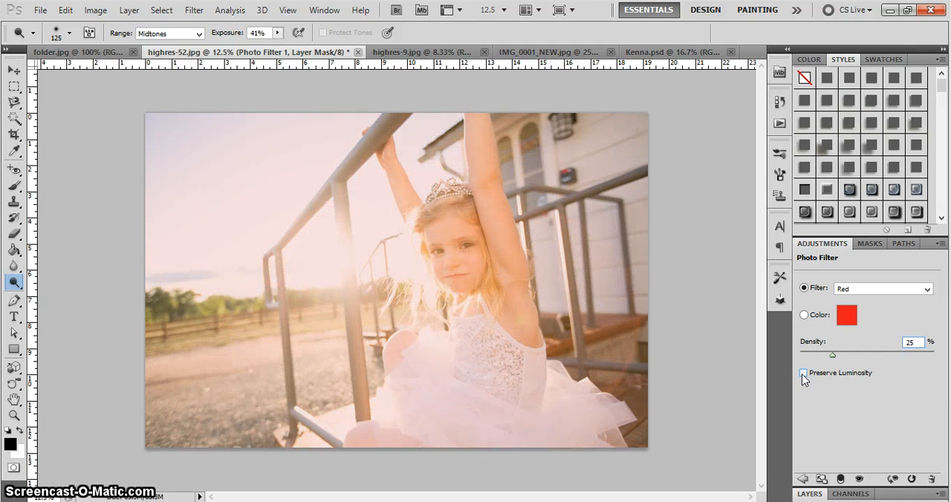
click(803, 373)
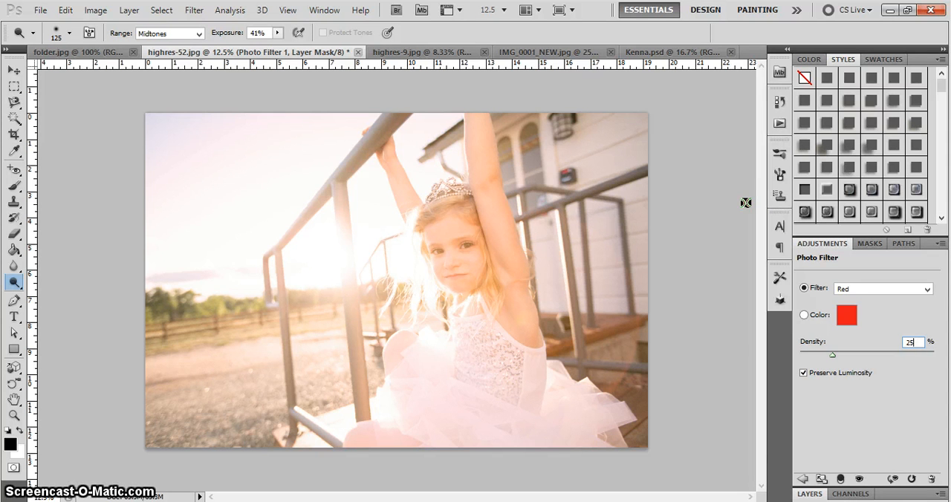
click(715, 204)
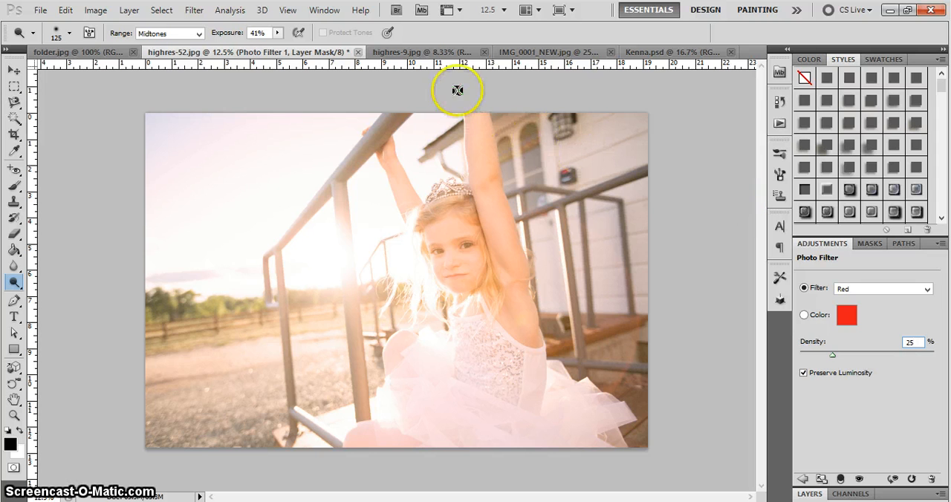
Switch to the black-and-white photo highres-9.jpg, add a Photo Filter adjustment layer, and show its layer stack
click(416, 54)
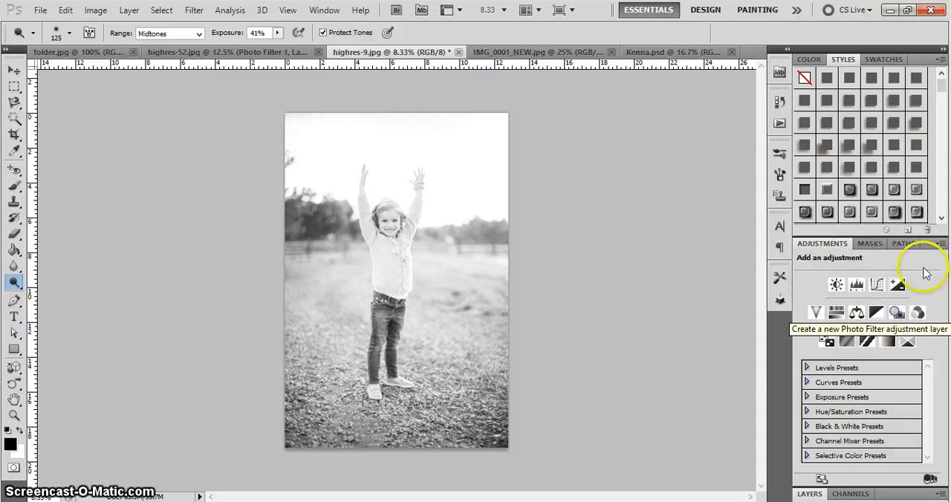
click(895, 313)
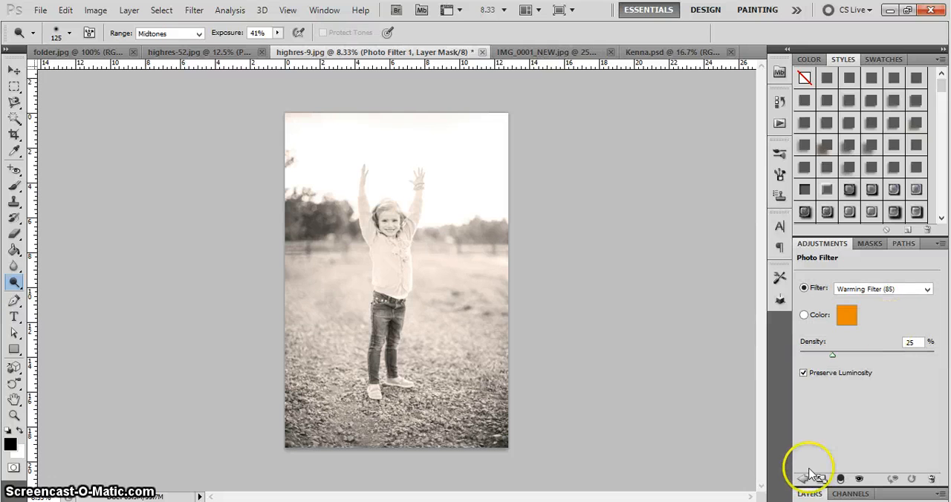
click(810, 493)
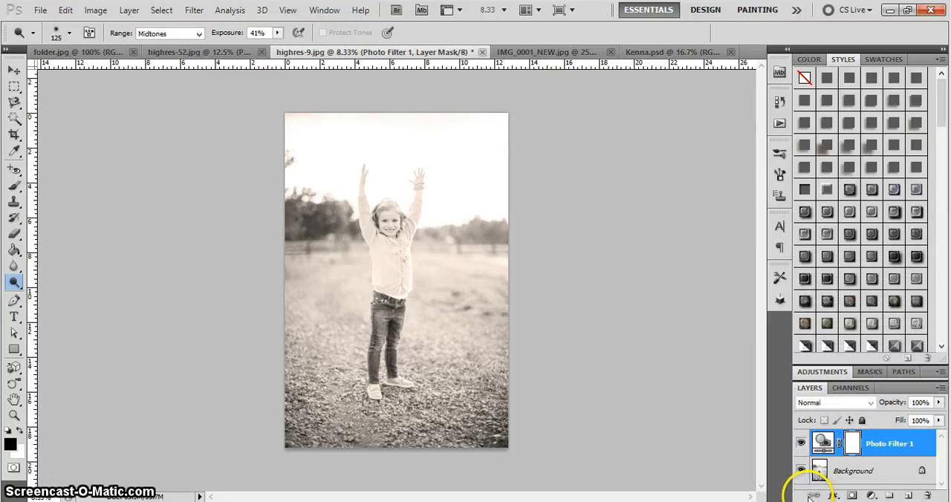
Reopen the settings of the Photo Filter 1 layer and select the Warming Filter (85) preset
click(871, 495)
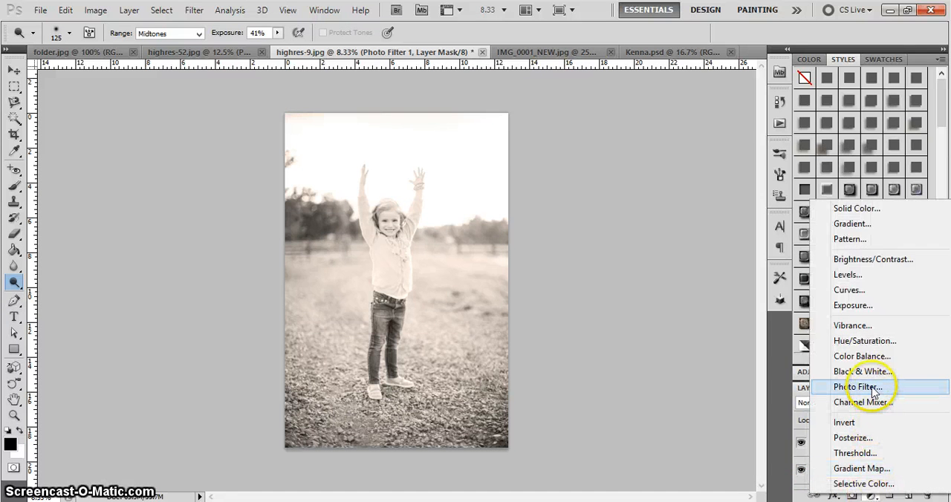
click(728, 419)
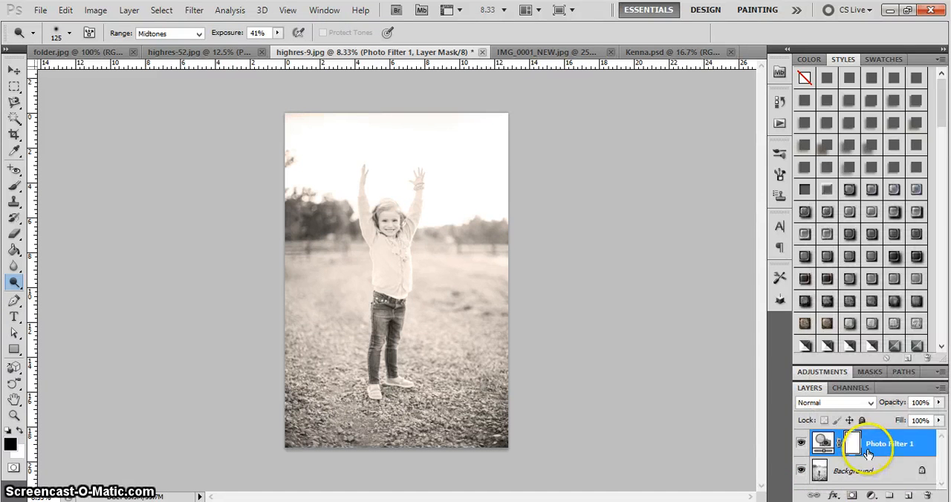
click(823, 446)
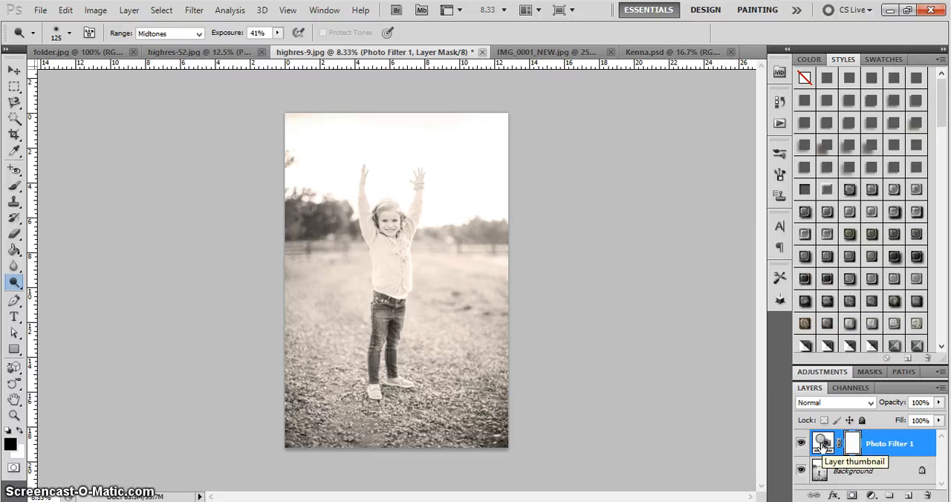
double_click(822, 447)
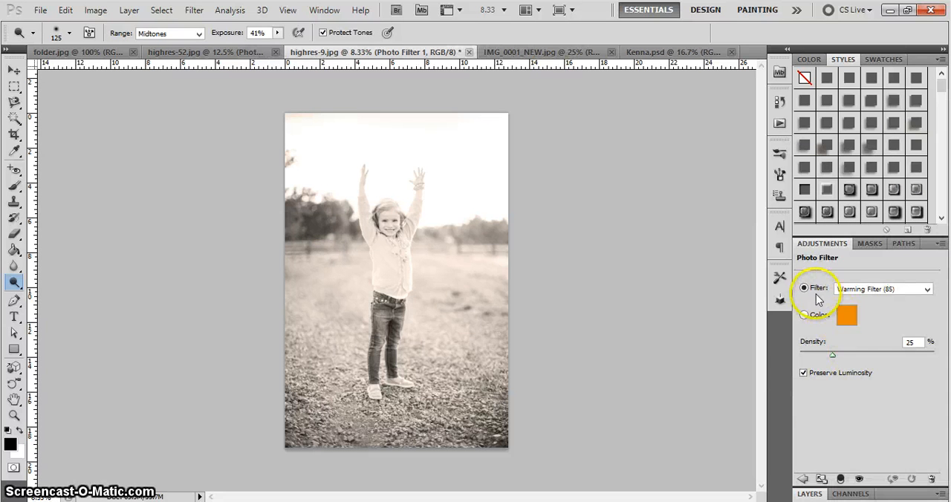
click(851, 291)
click(858, 306)
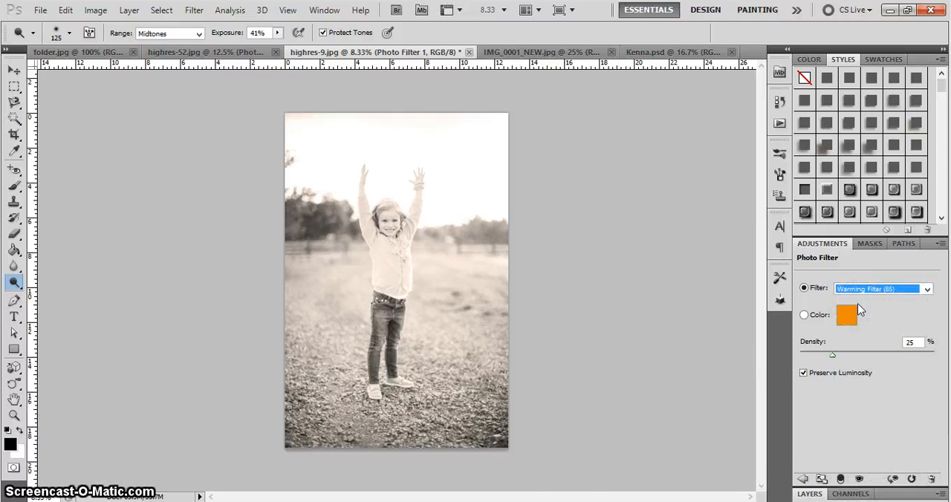
Preview the Photo Filter presets on the black-and-white photo through the warming, cooling, Red and Orange filters, ending on Yellow
key(ctrl+plus)
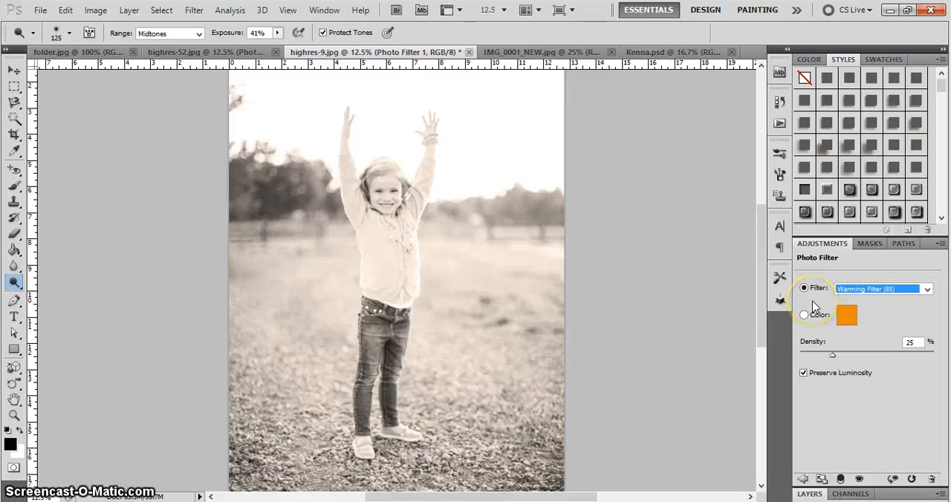
key(Down)
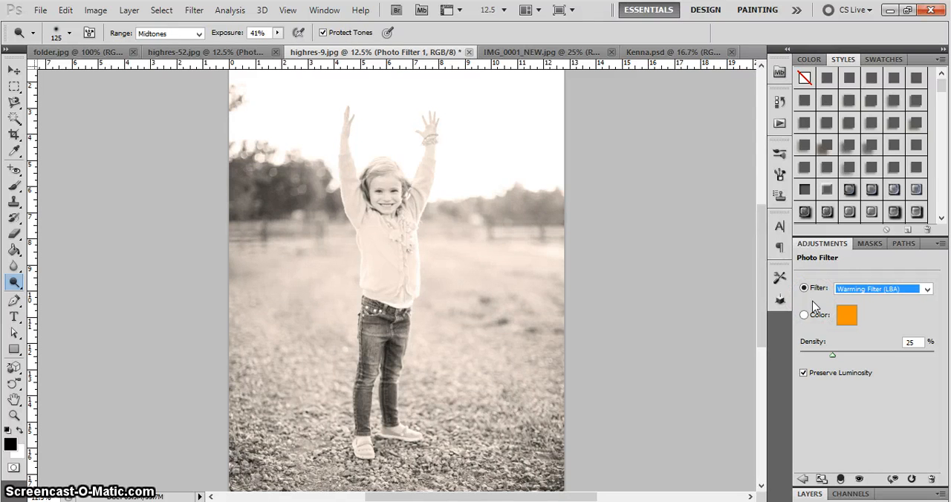
key(Down)
key(Down)
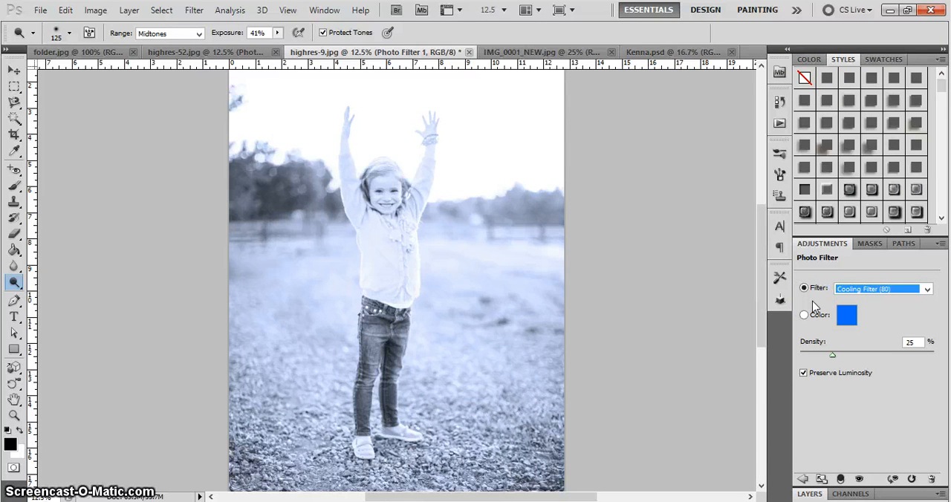
key(Down)
key(Down)
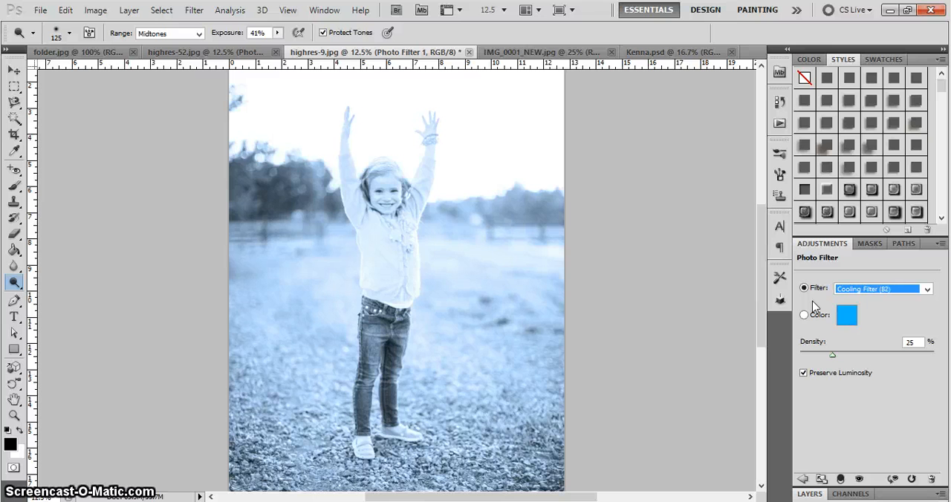
key(Down)
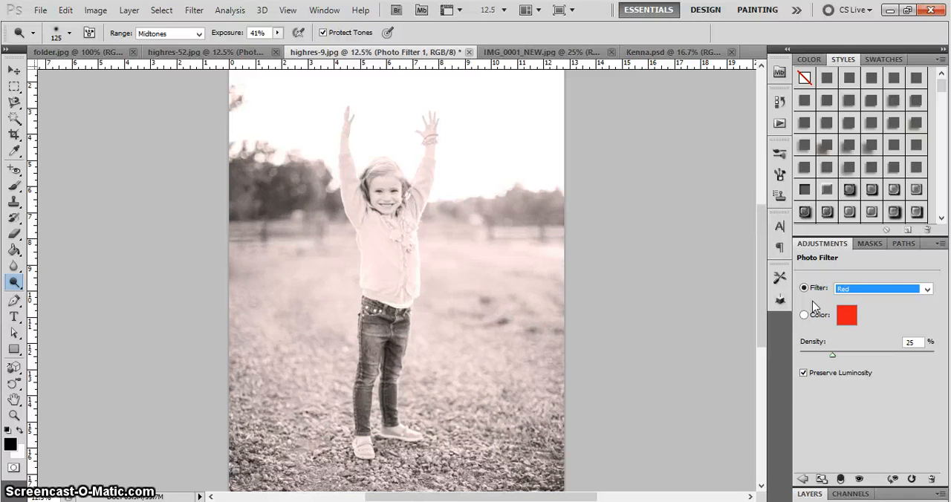
key(Down)
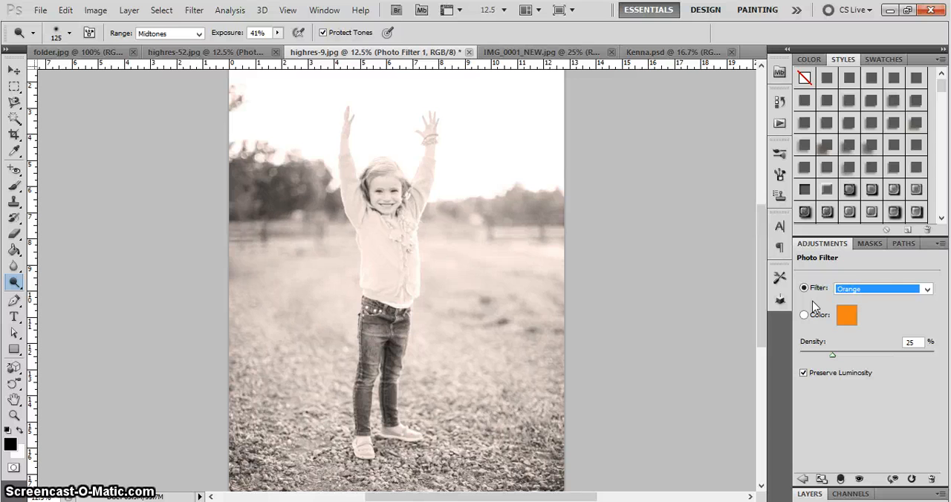
key(Down)
key(Down)
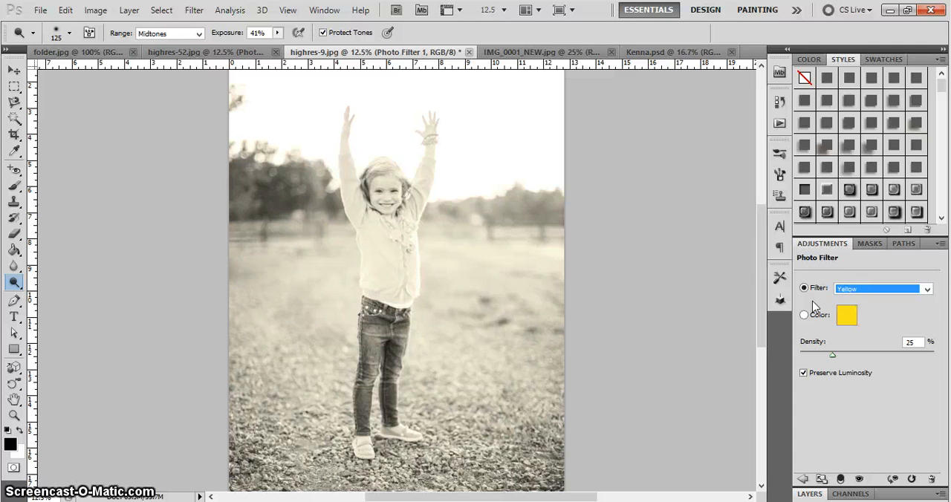
key(Up)
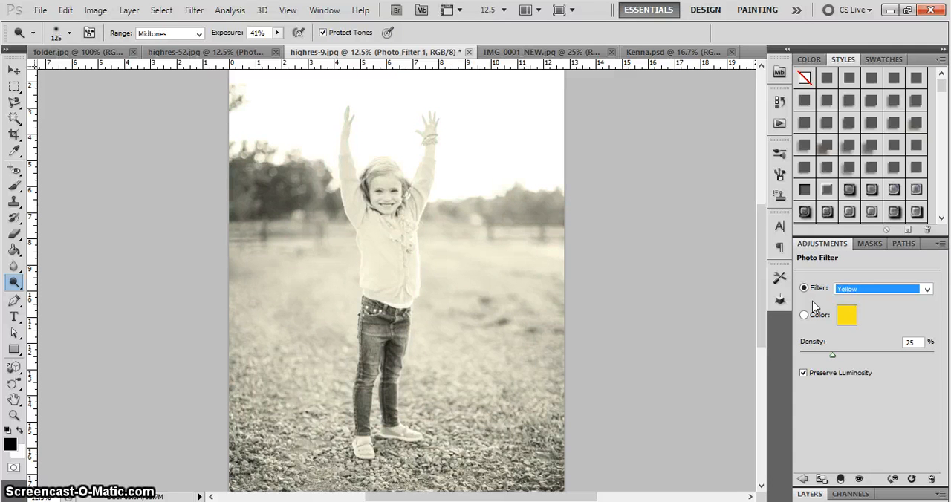
Preview more Photo Filter presets on the black-and-white photo, through Cyan, Violet, Sepia and Deep Blue, ending on Deep Emerald
key(Down)
key(Down)
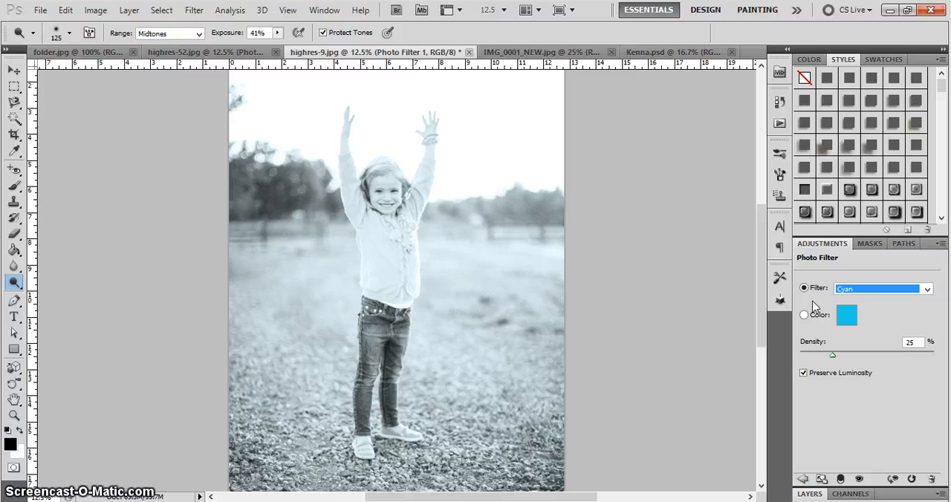
key(Down)
key(Down)
key(Down)
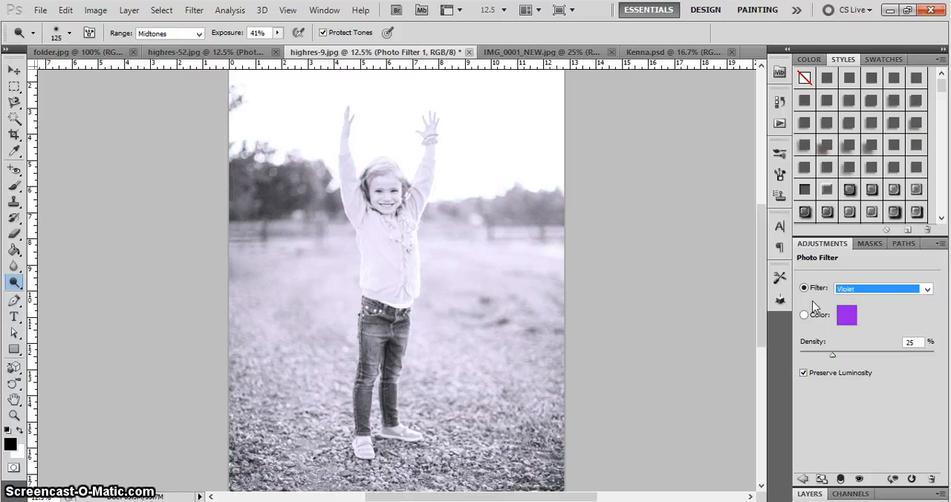
key(Down)
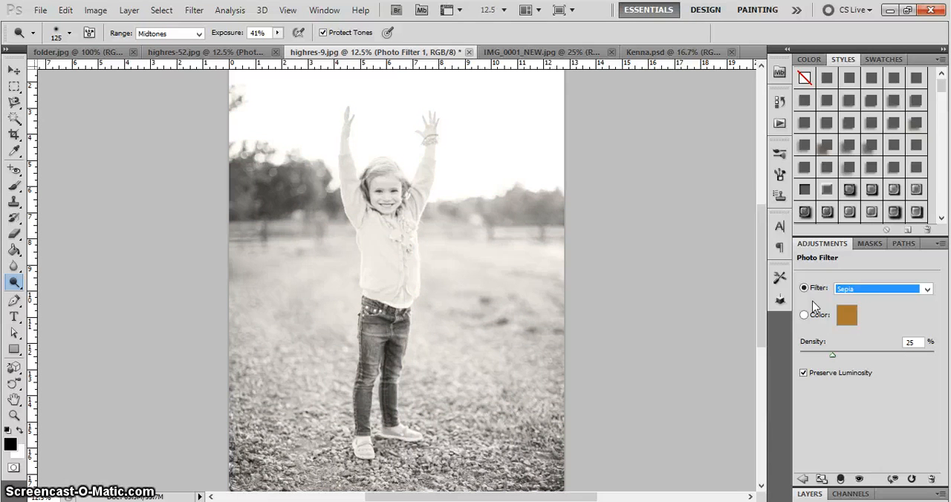
key(Down)
key(Down)
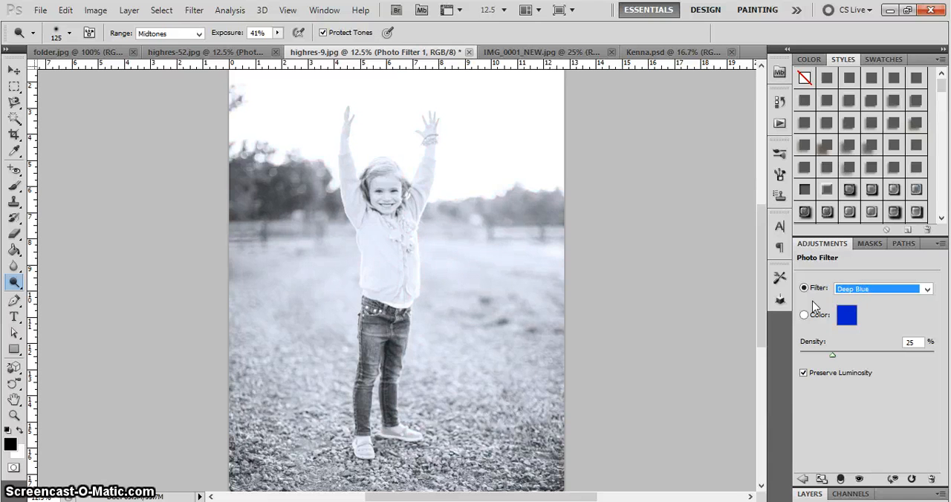
key(Down)
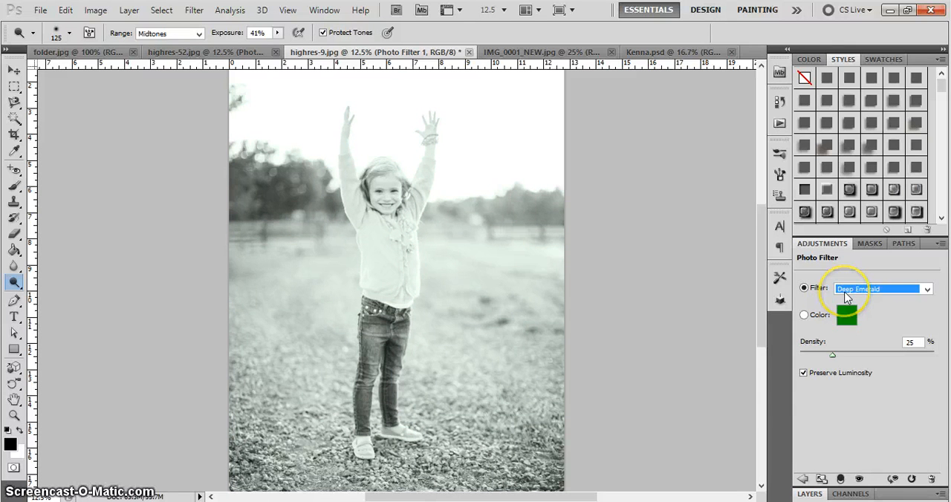
Try the Red preset on the black-and-white photo, and settle on the Orange preset for the Photo Filter
click(846, 291)
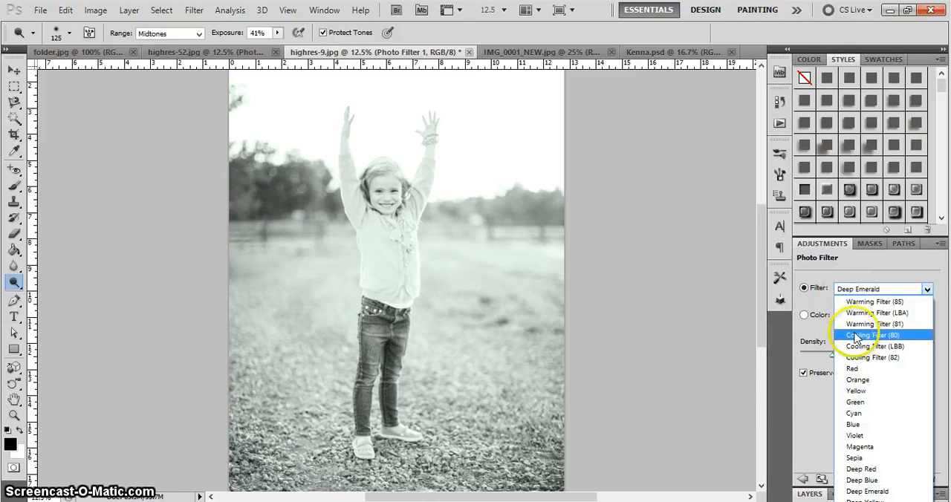
click(862, 368)
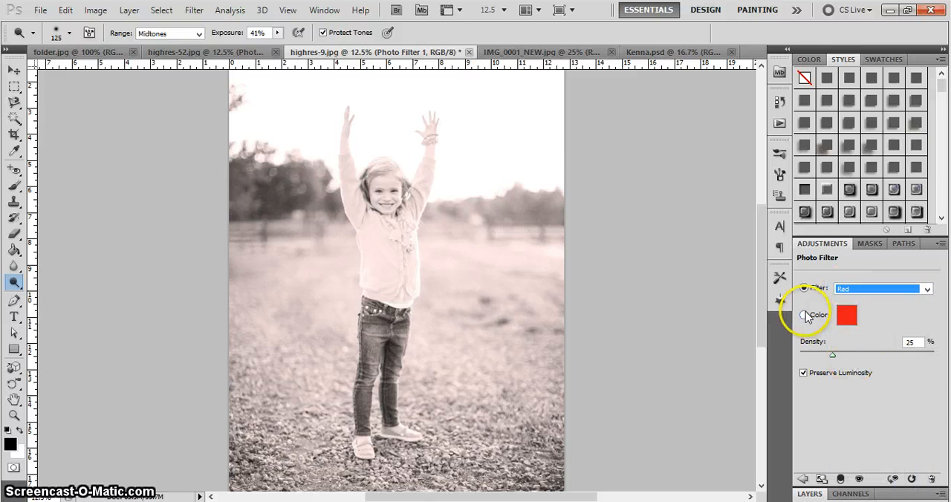
key(Down)
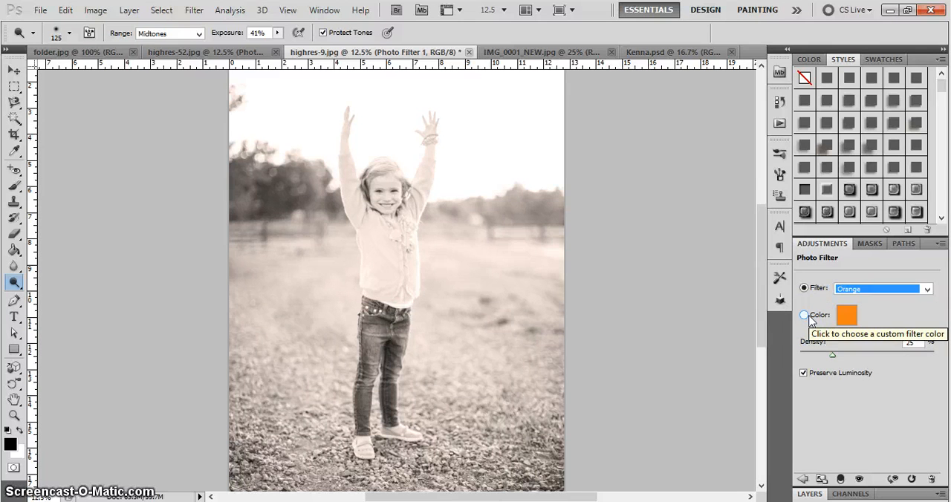
Show the layer stack with more room and make the Photo Filter 1 layer's mask active, leaving the mask display options as they are
click(809, 493)
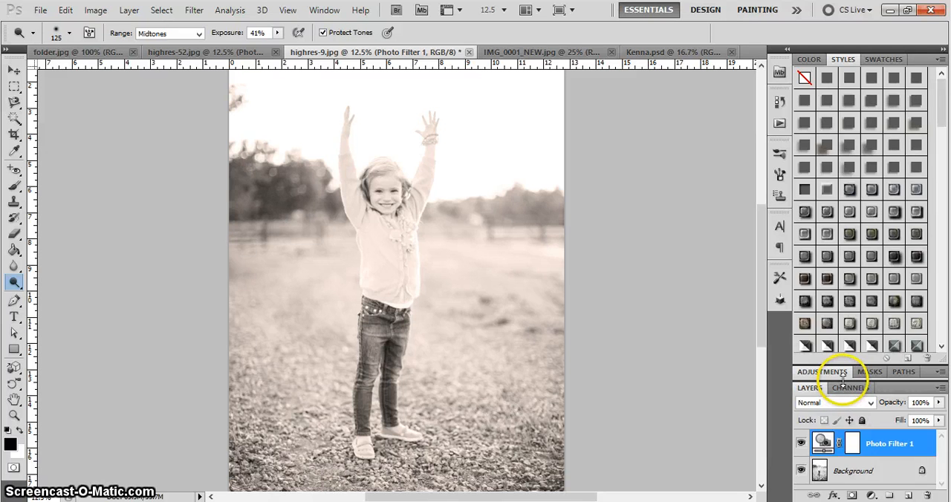
drag(838, 376, 797, 111)
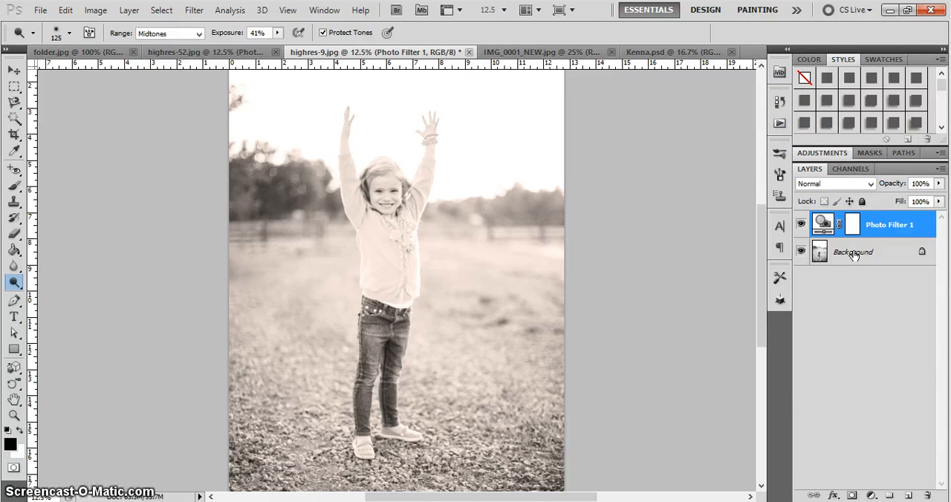
click(851, 227)
double_click(851, 227)
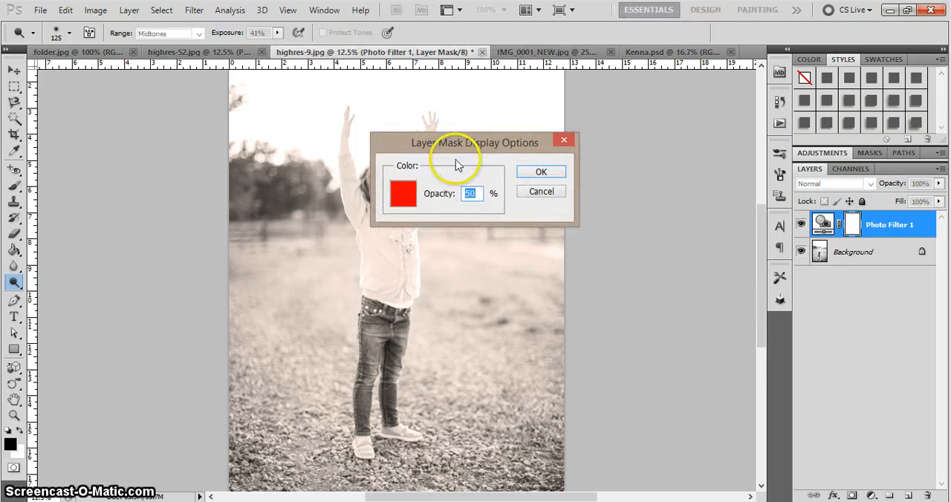
click(544, 191)
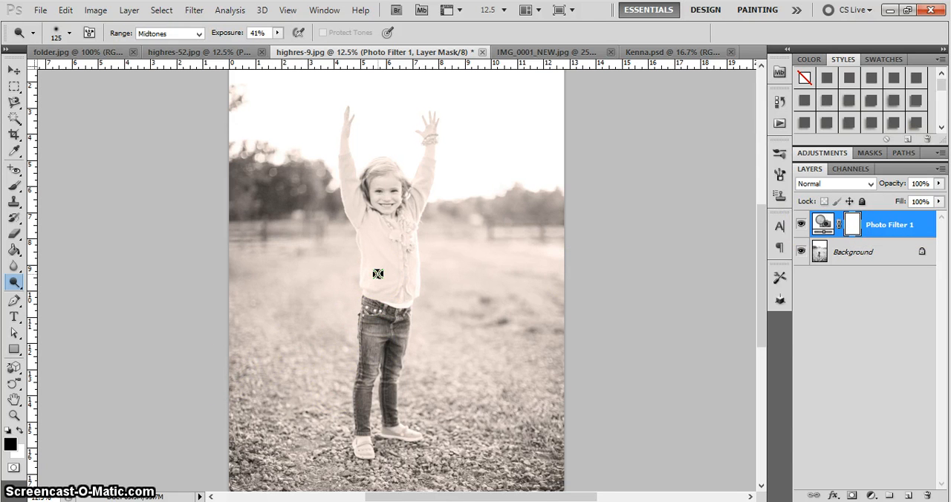
Paint black on the Photo Filter 1 mask over the girl's jeans and shirt with a soft 200 px brush at 55% opacity
key(b)
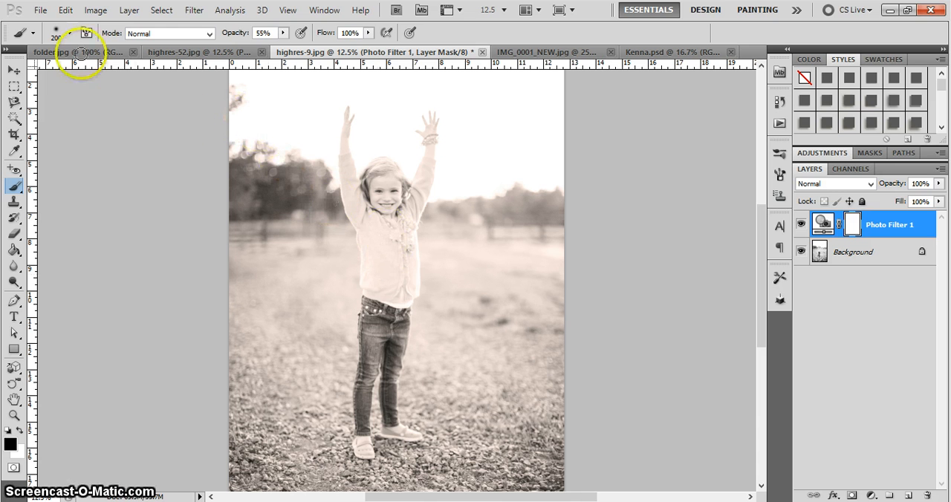
click(70, 34)
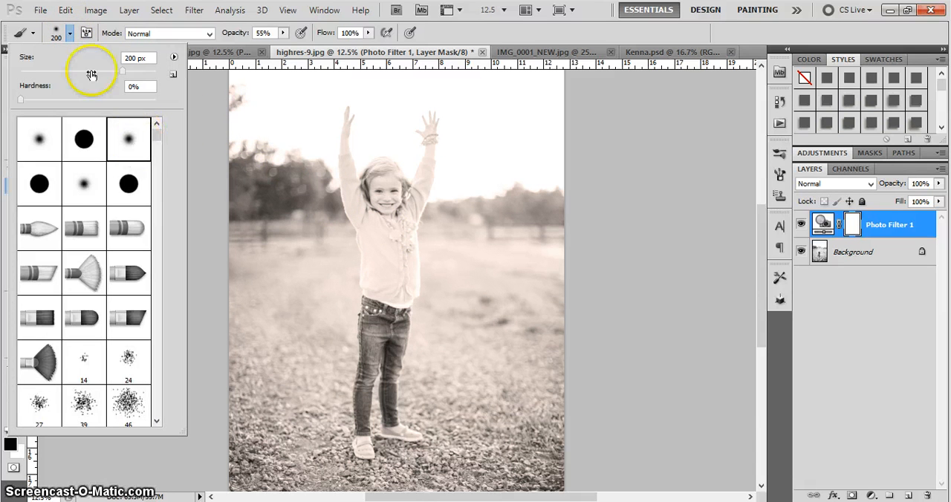
click(69, 33)
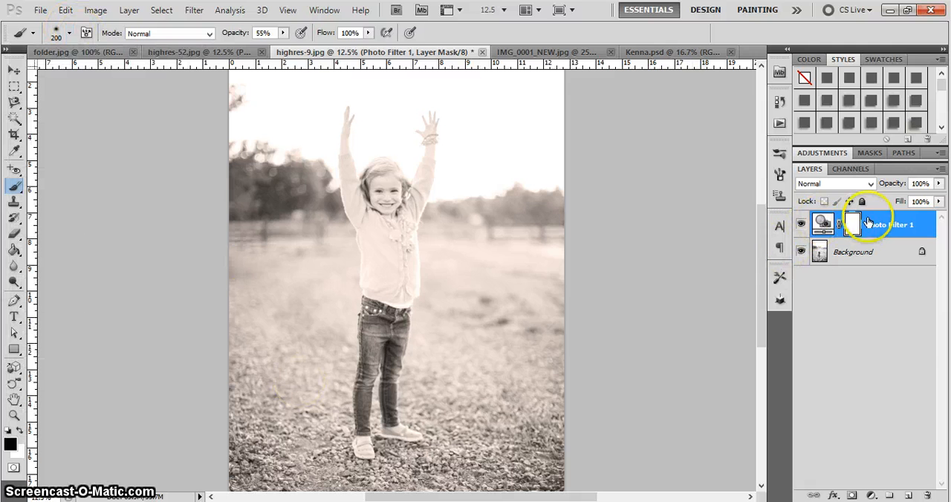
drag(398, 308, 384, 312)
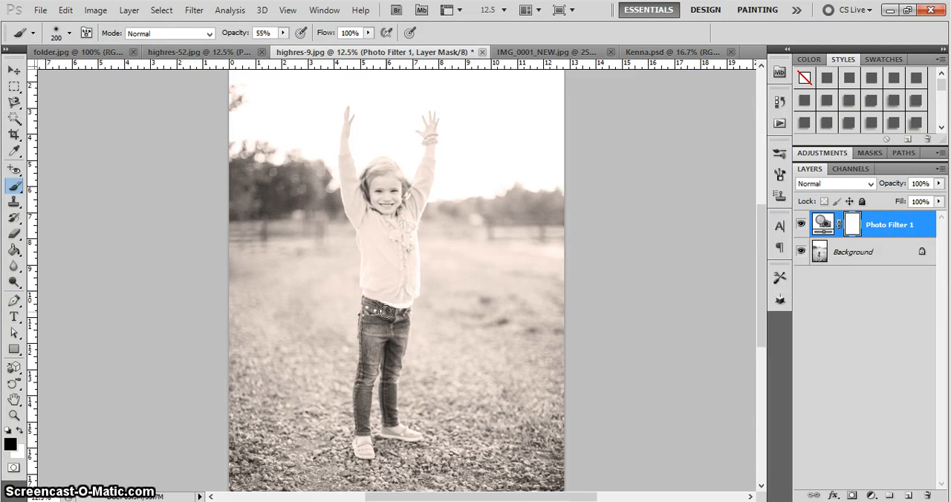
mouse_move(385, 312)
mouse_down()
mouse_move(385, 268)
mouse_move(335, 187)
mouse_move(330, 131)
mouse_move(343, 111)
mouse_move(341, 196)
mouse_move(372, 240)
mouse_move(415, 215)
mouse_move(435, 174)
mouse_move(439, 123)
mouse_move(411, 238)
mouse_move(397, 258)
mouse_move(356, 208)
mouse_move(343, 149)
mouse_move(350, 201)
mouse_move(373, 237)
mouse_up()
Mask the filter off the girl's face and upper body with a larger brush, and paint her legs with a smaller one
key(bracketright)
key(bracketright)
key(bracketright)
key(bracketright)
click(387, 194)
drag(387, 194, 377, 181)
mouse_move(385, 226)
mouse_down()
mouse_move(398, 267)
mouse_move(397, 239)
mouse_move(378, 333)
mouse_move(379, 280)
mouse_move(396, 235)
mouse_move(347, 201)
mouse_move(350, 111)
mouse_move(349, 157)
mouse_move(402, 214)
mouse_up()
key(bracketleft)
key(bracketleft)
mouse_move(353, 324)
mouse_down()
mouse_move(397, 323)
mouse_move(404, 269)
mouse_move(350, 187)
mouse_move(349, 139)
mouse_move(678, 231)
mouse_up()
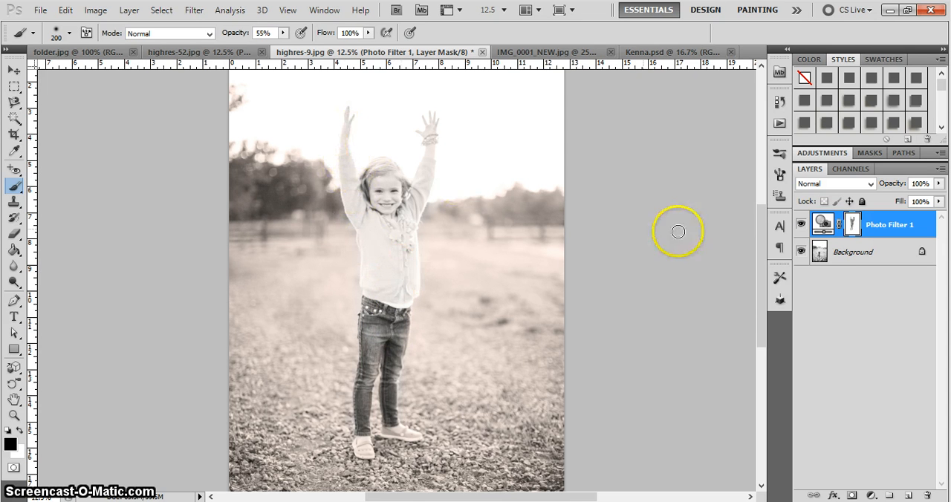
Compare the masked photo with the Photo Filter 1 layer hidden and shown
click(800, 226)
click(800, 226)
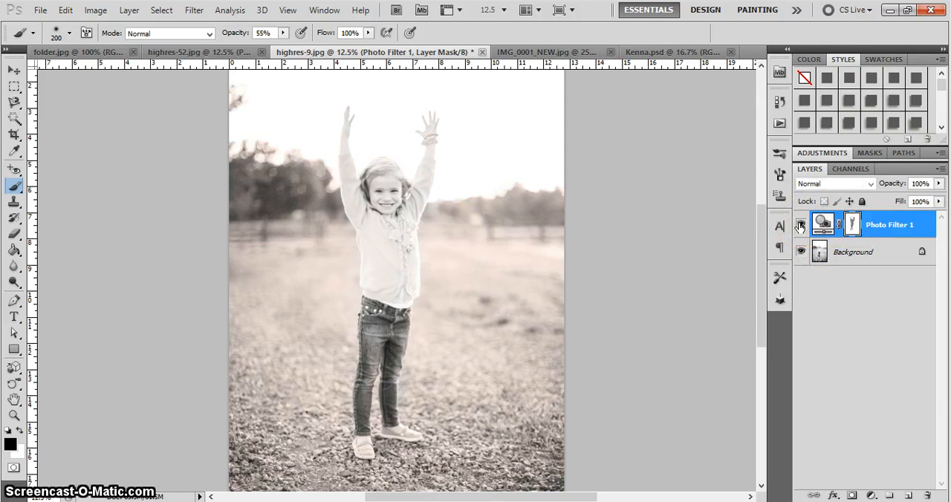
click(800, 226)
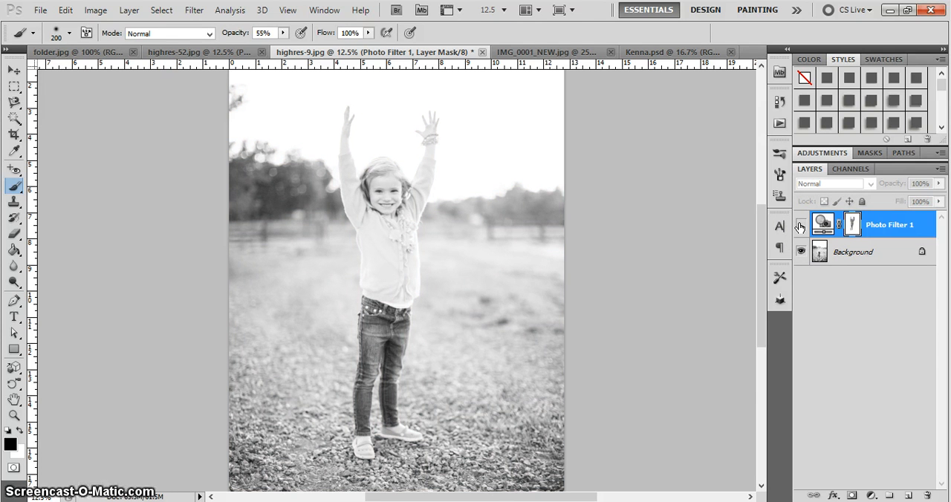
click(800, 226)
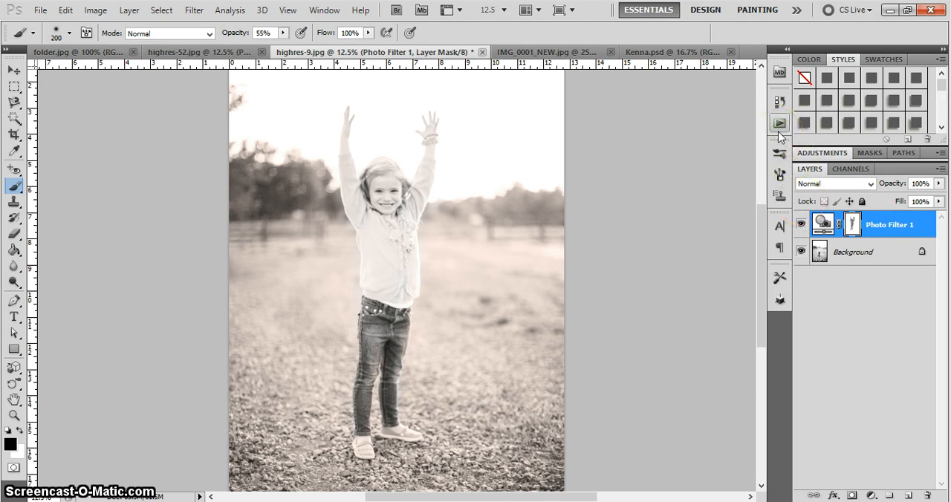
click(759, 113)
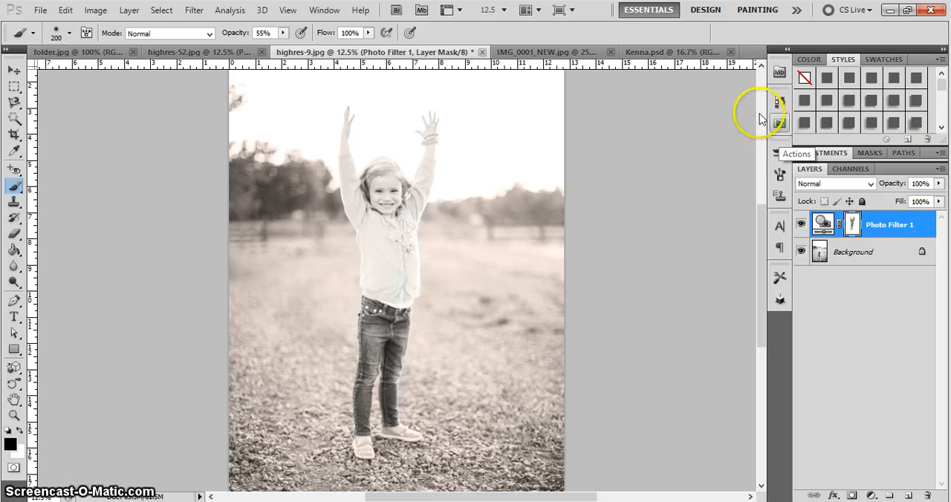
Switch to IMG_0001_NEW.jpg and add a Solid Color fill layer in near-white f6f6f6
click(548, 57)
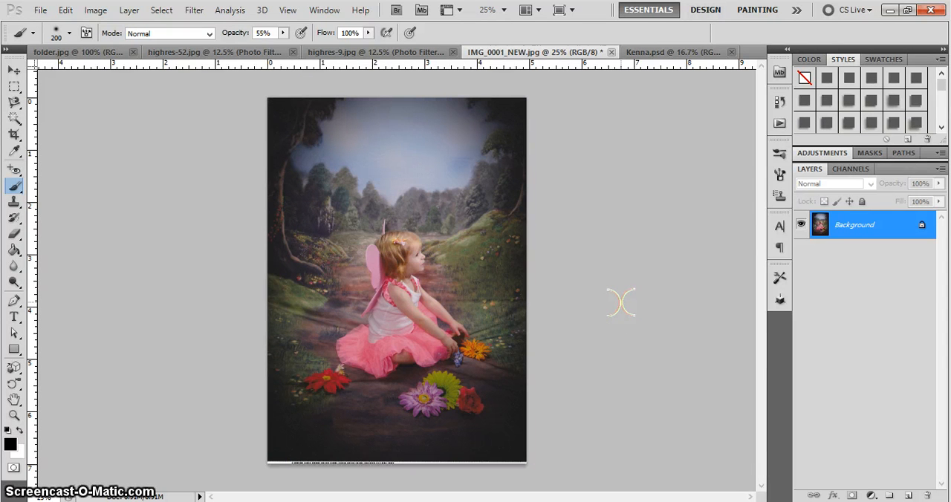
click(873, 497)
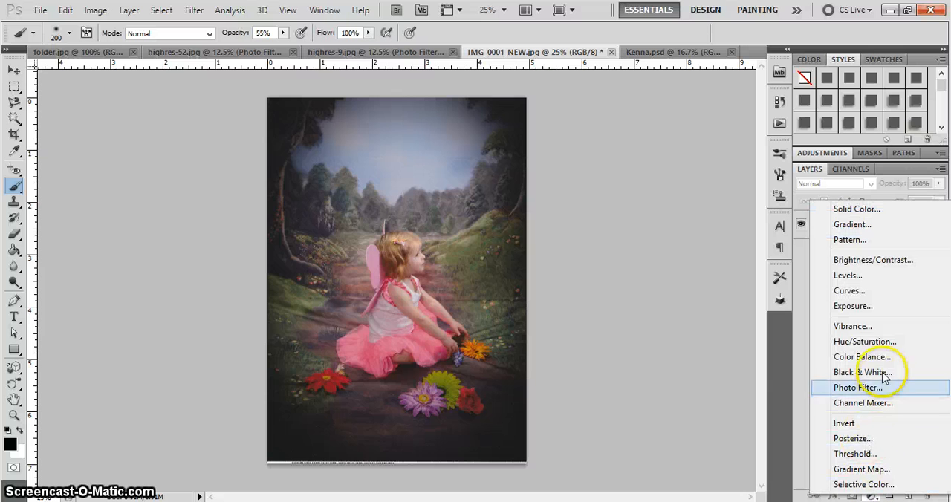
click(884, 215)
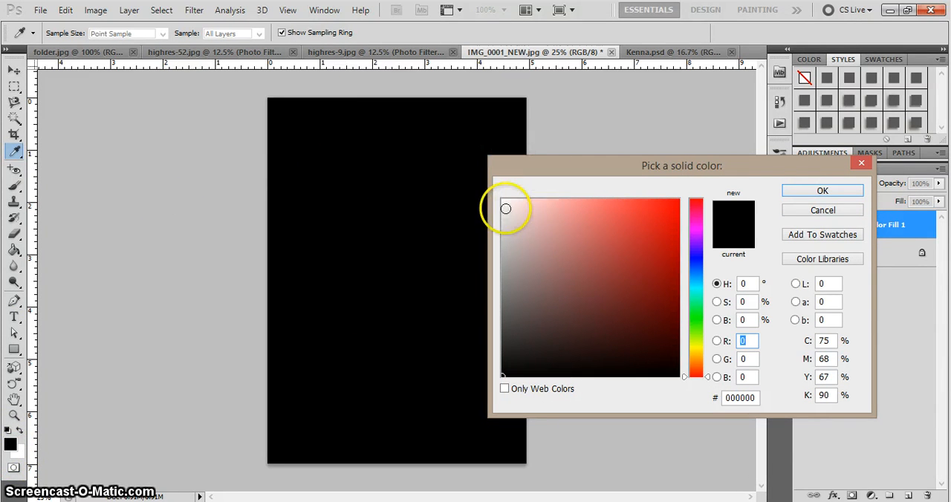
click(505, 209)
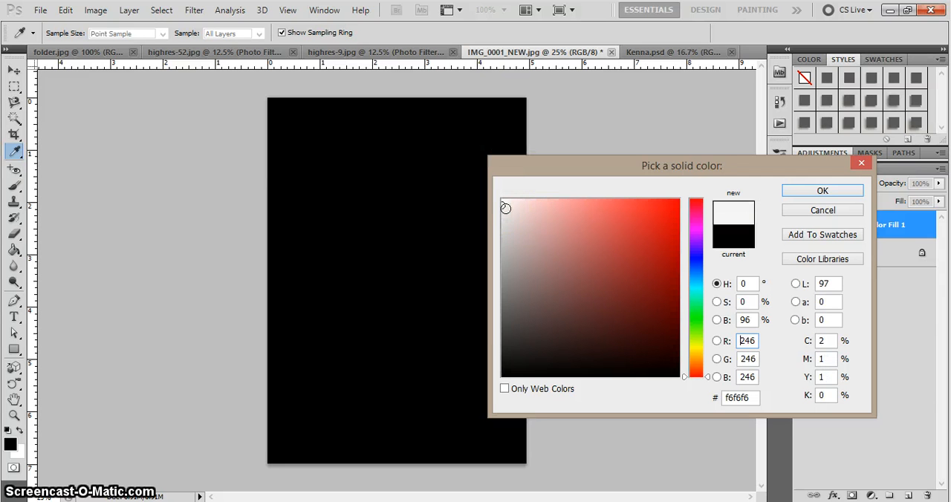
click(503, 206)
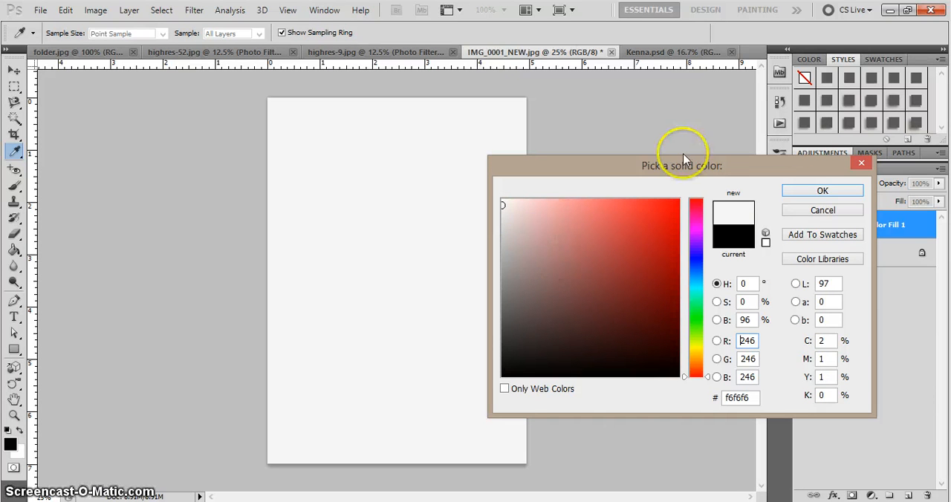
click(803, 195)
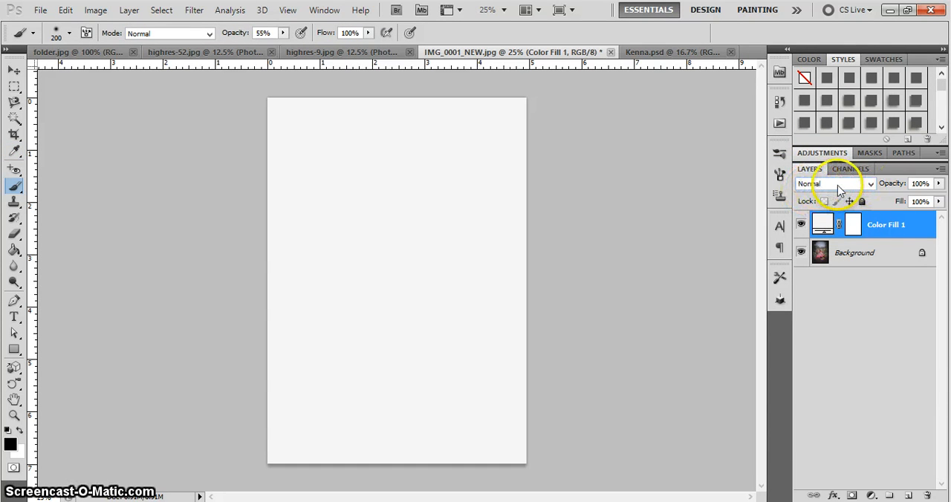
Set the Color Fill 1 layer's blending mode to Soft Light and compare the photo with the layer hidden and shown
click(868, 184)
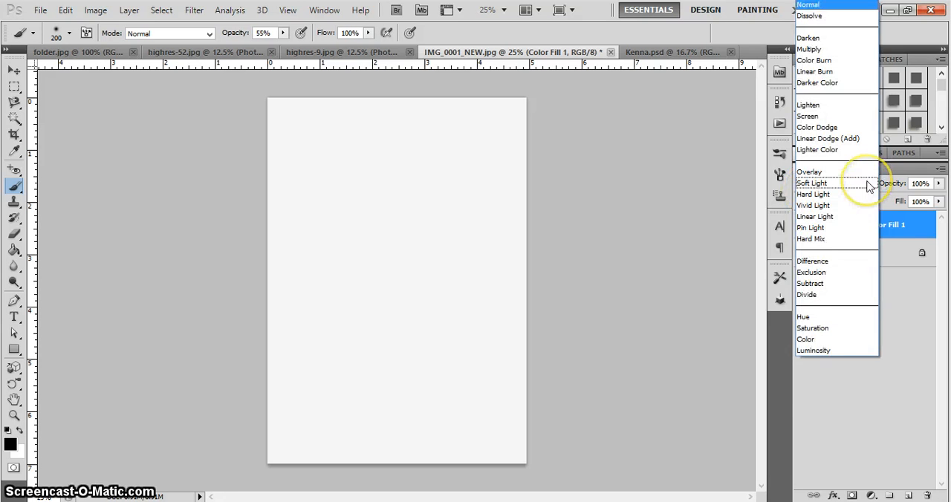
click(810, 184)
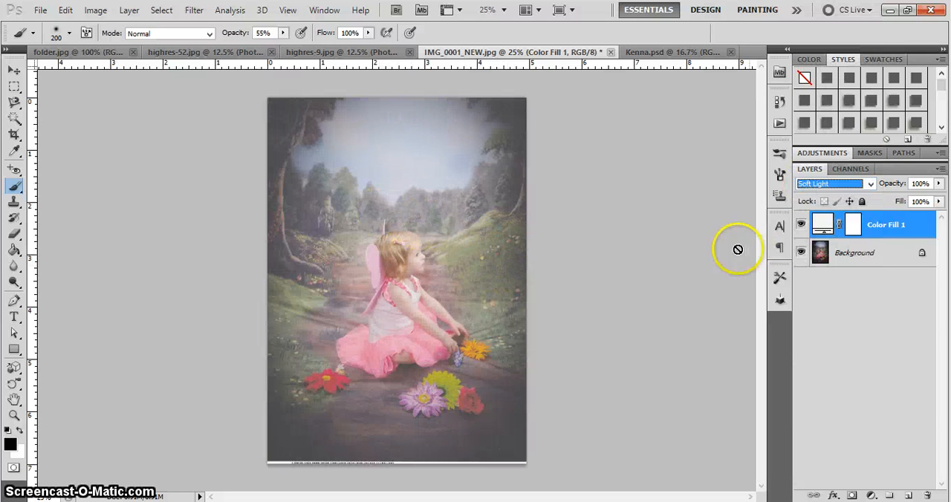
click(801, 226)
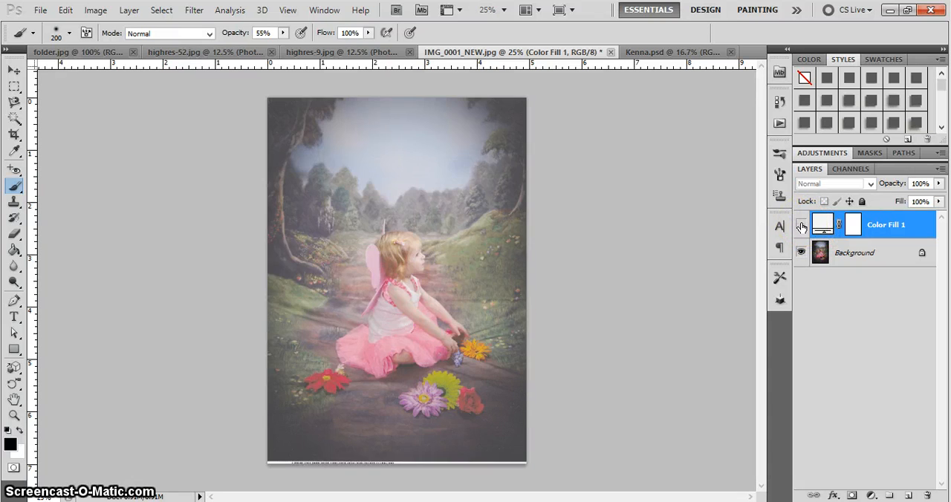
click(801, 226)
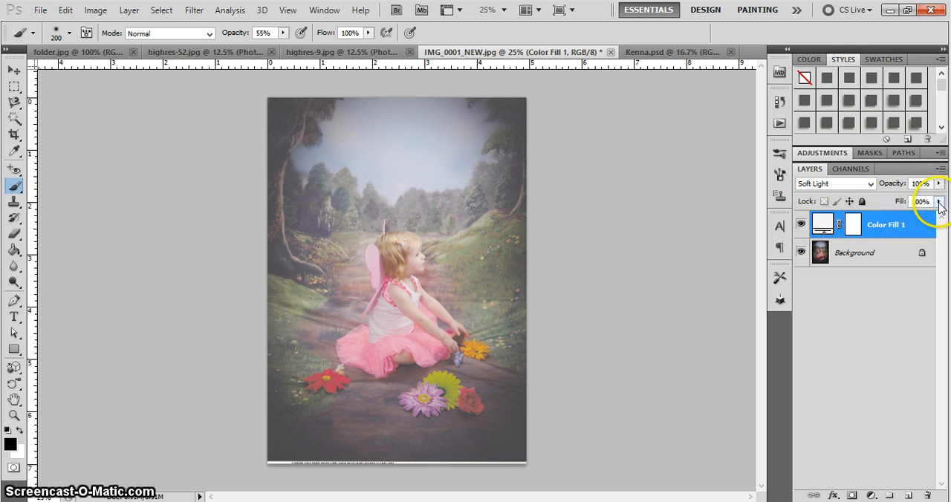
Reduce the Color Fill 1 layer's fill to 39% and toggle its visibility to compare the softened haze with the original
drag(939, 205, 898, 219)
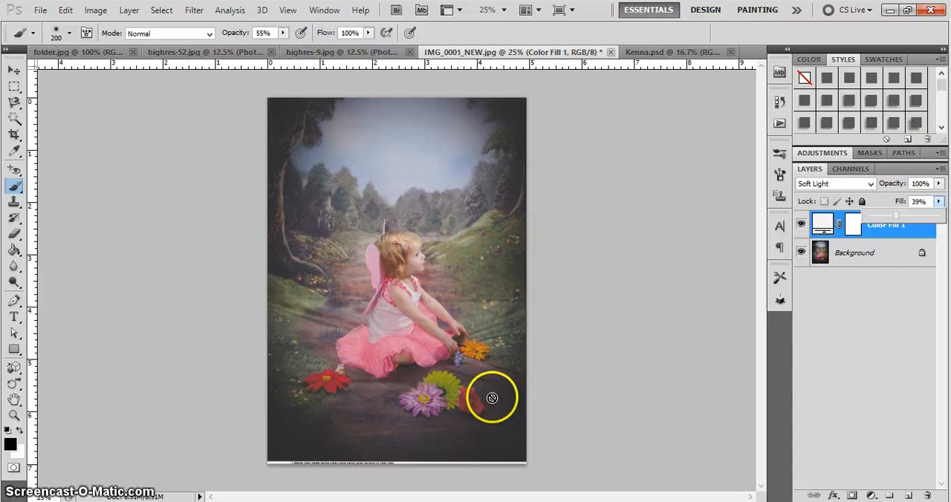
click(801, 224)
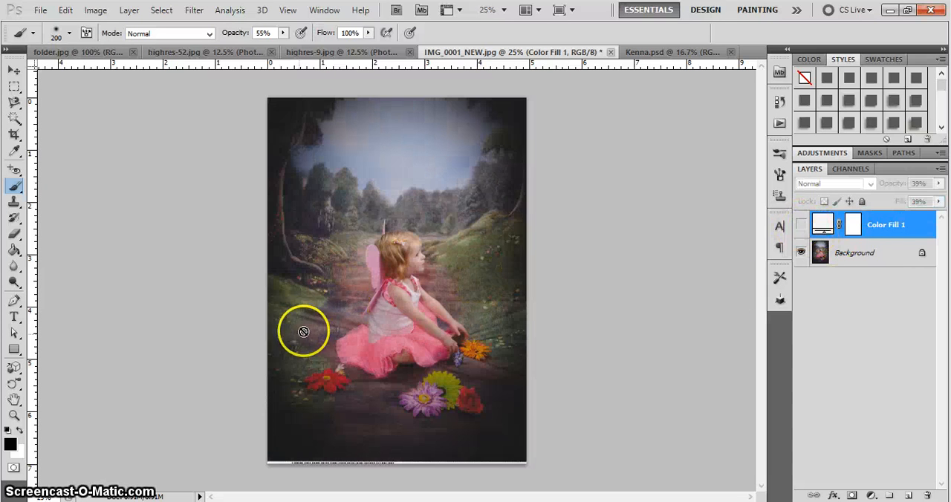
click(800, 225)
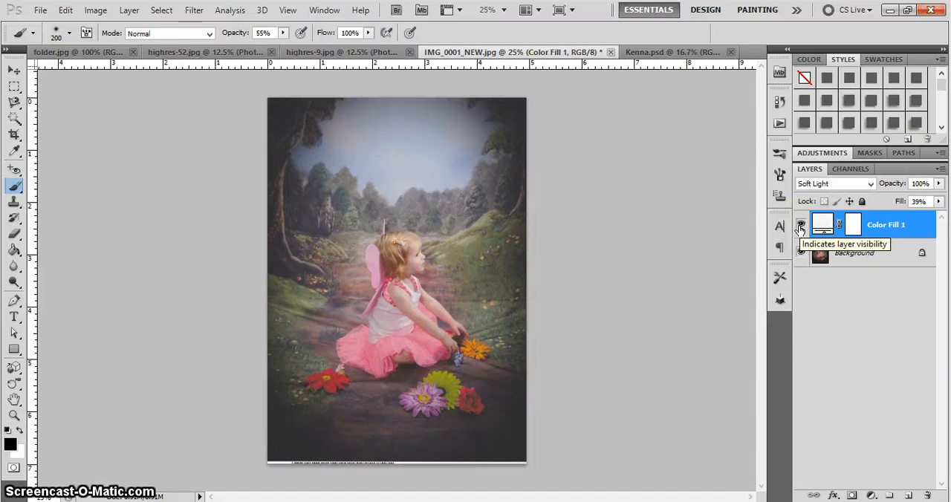
click(801, 226)
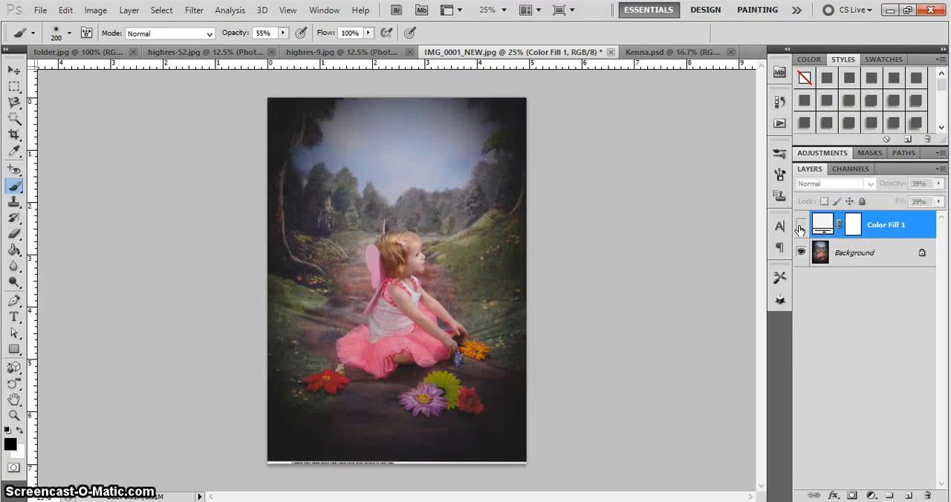
Show the Color Fill 1 layer and paint black on its layer mask over the girl's skirt and body at 55% brush opacity
click(801, 226)
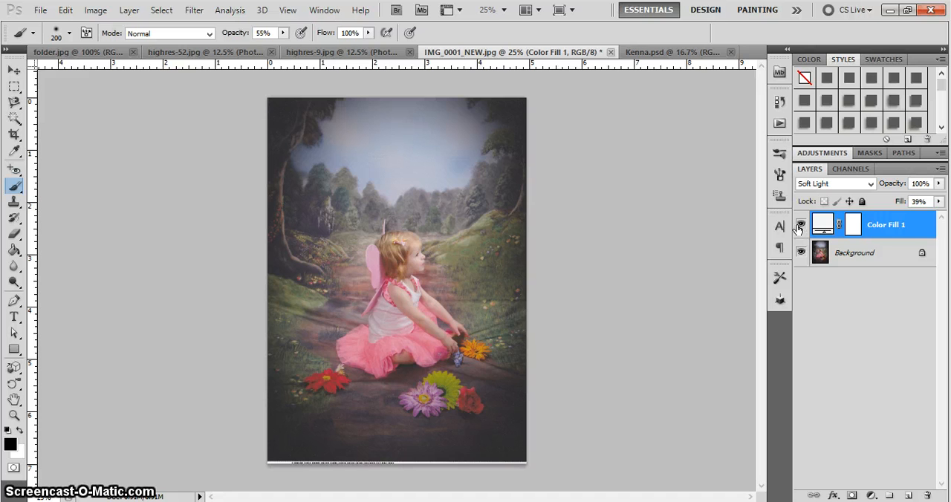
click(851, 226)
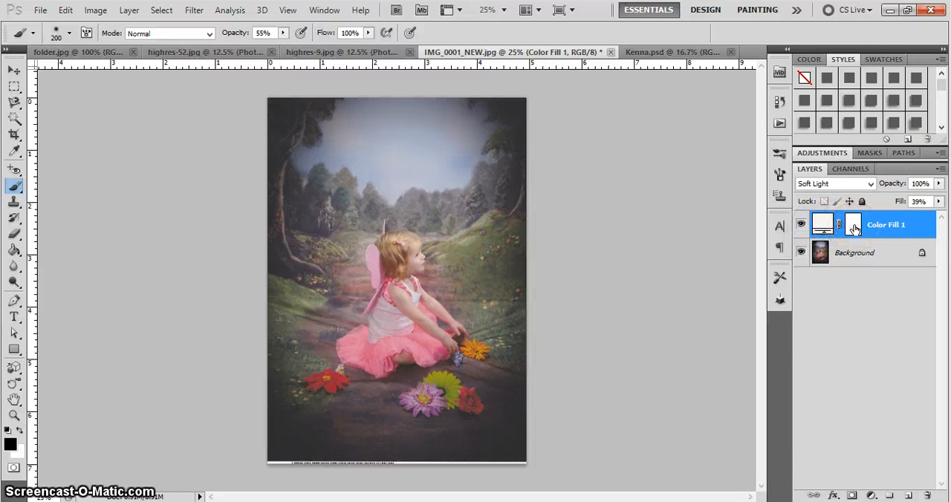
click(853, 227)
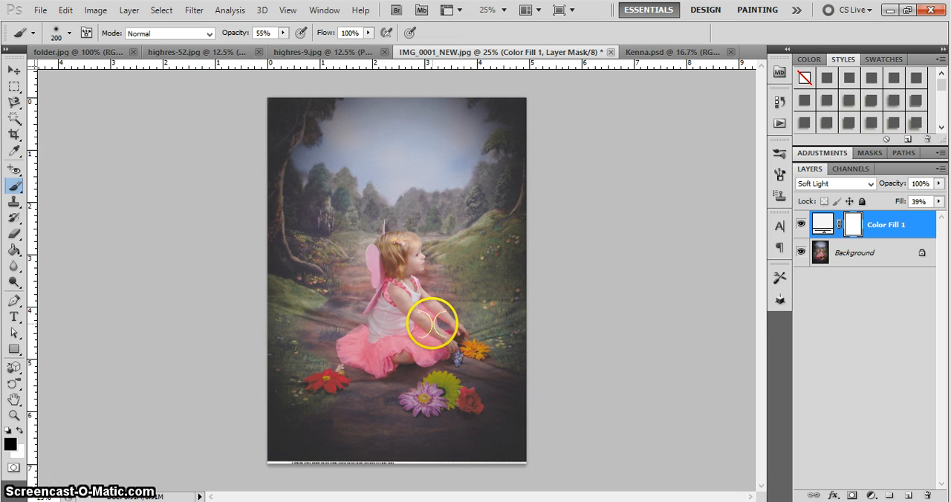
click(834, 230)
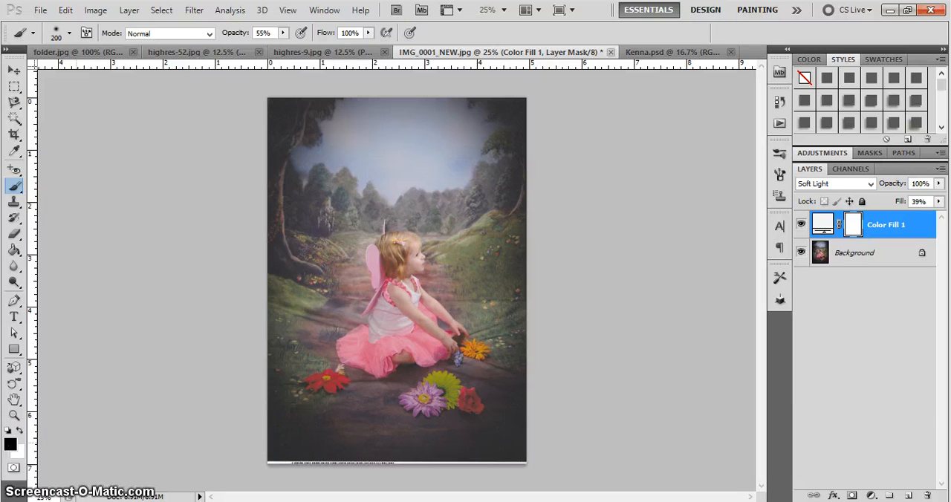
click(849, 224)
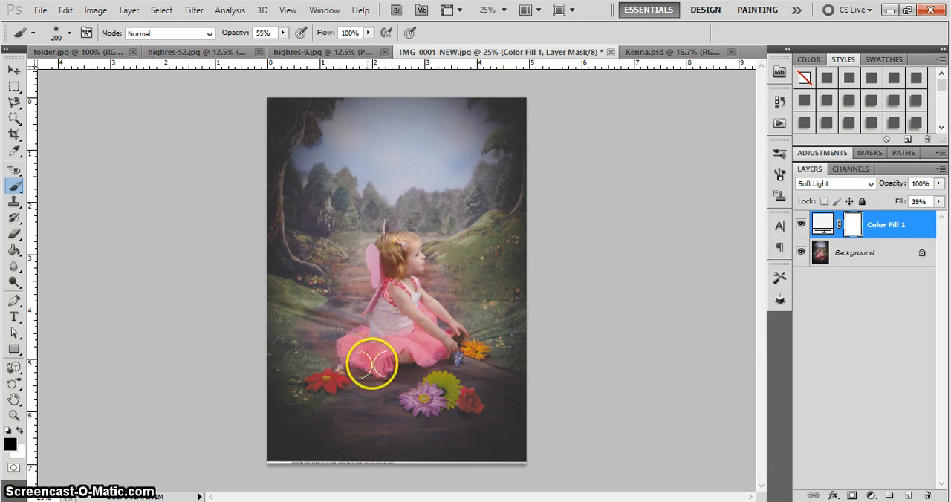
mouse_move(372, 363)
mouse_down()
mouse_move(367, 356)
mouse_move(389, 348)
mouse_up()
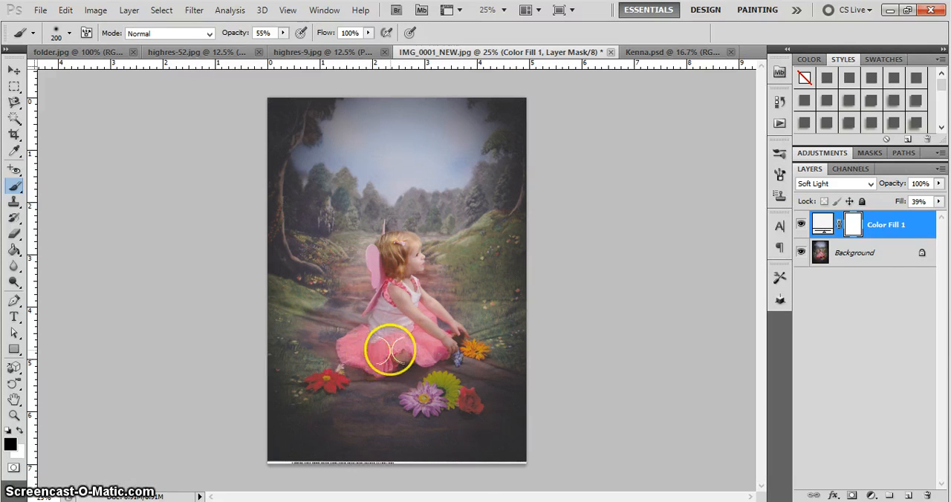
Raise the brush opacity to 80% and paint the Color Fill 1 mask over the girl's head, arms and dress to clear the haze
click(284, 33)
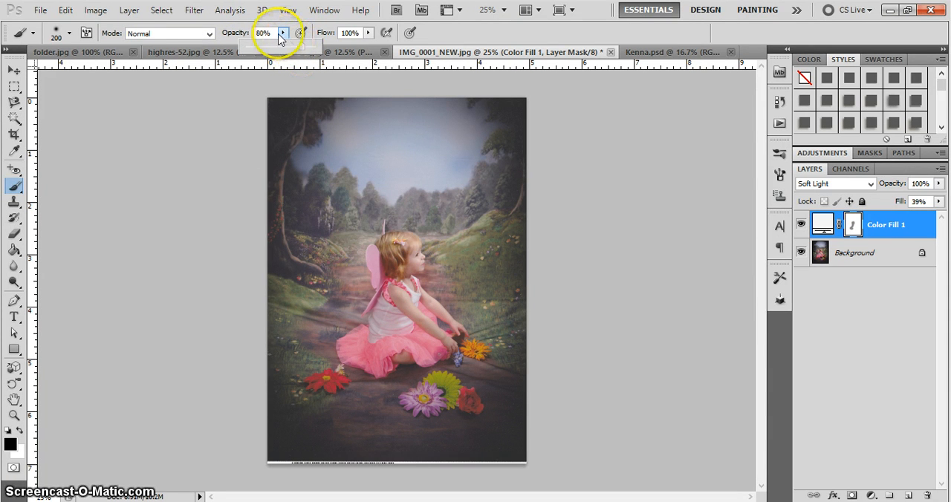
click(283, 34)
click(396, 248)
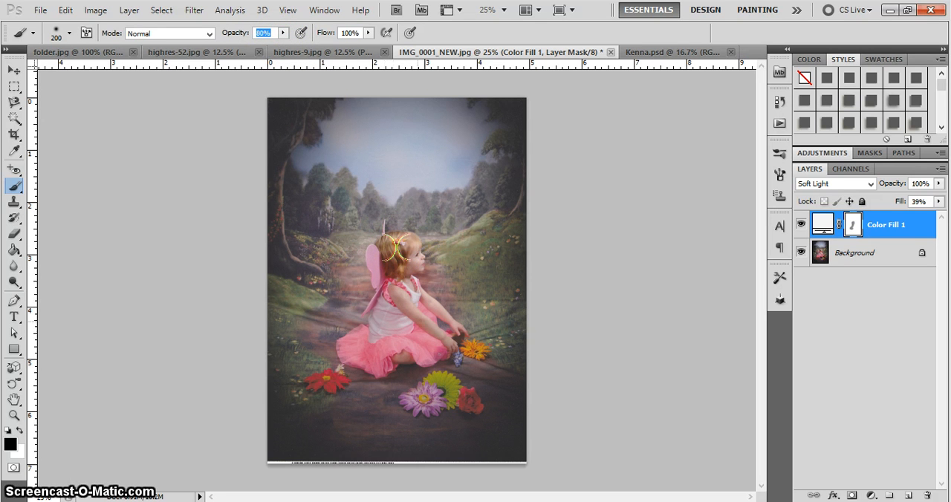
mouse_move(412, 286)
mouse_down()
mouse_move(450, 333)
mouse_move(423, 346)
mouse_move(414, 339)
mouse_move(384, 365)
mouse_move(350, 346)
mouse_move(386, 306)
mouse_move(378, 340)
mouse_move(395, 328)
mouse_move(396, 340)
mouse_move(348, 344)
mouse_move(364, 333)
mouse_move(386, 361)
mouse_move(470, 281)
mouse_up()
scroll(470, 281, up, 3)
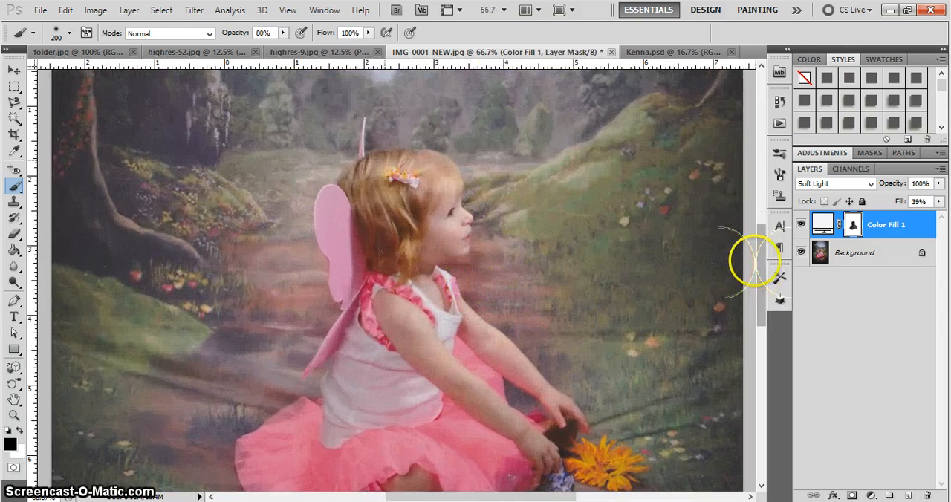
drag(761, 264, 762, 295)
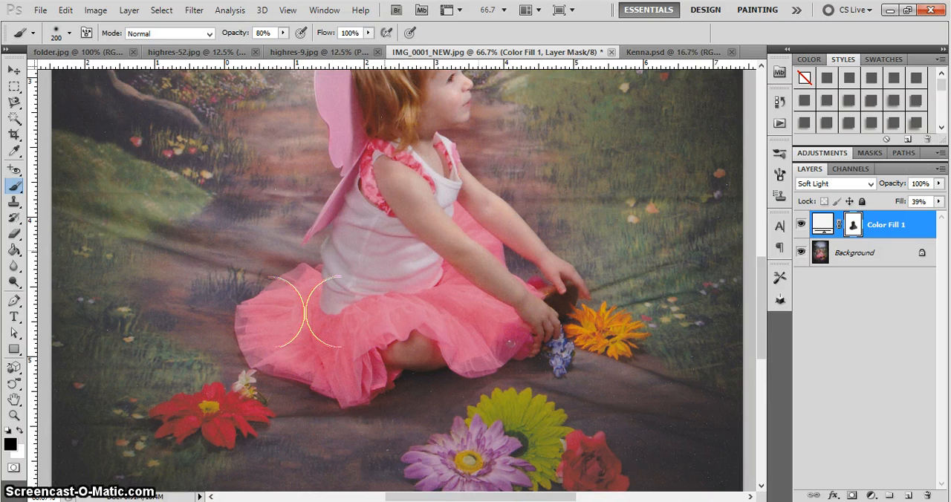
drag(388, 181, 435, 238)
Compare the whole photo with the masked Color Fill 1 layer hidden and shown
scroll(436, 241, down, 1)
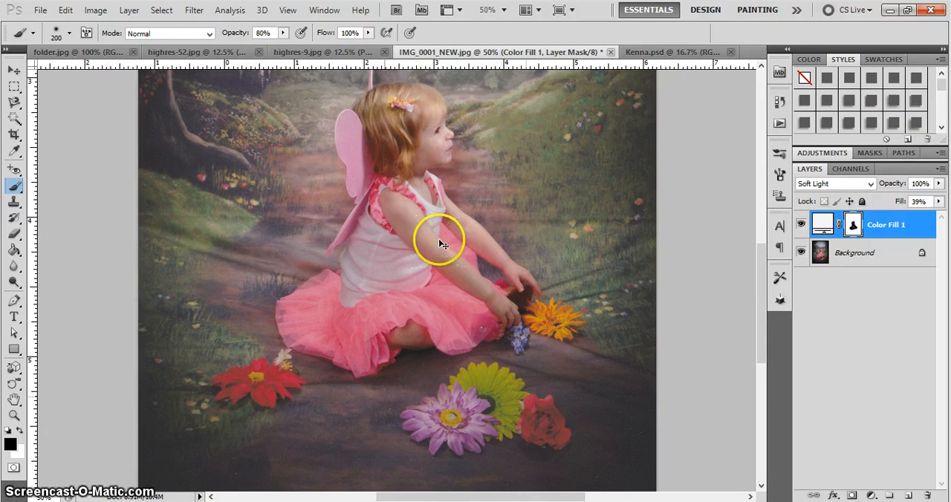
scroll(441, 244, down, 1)
scroll(439, 239, down, 1)
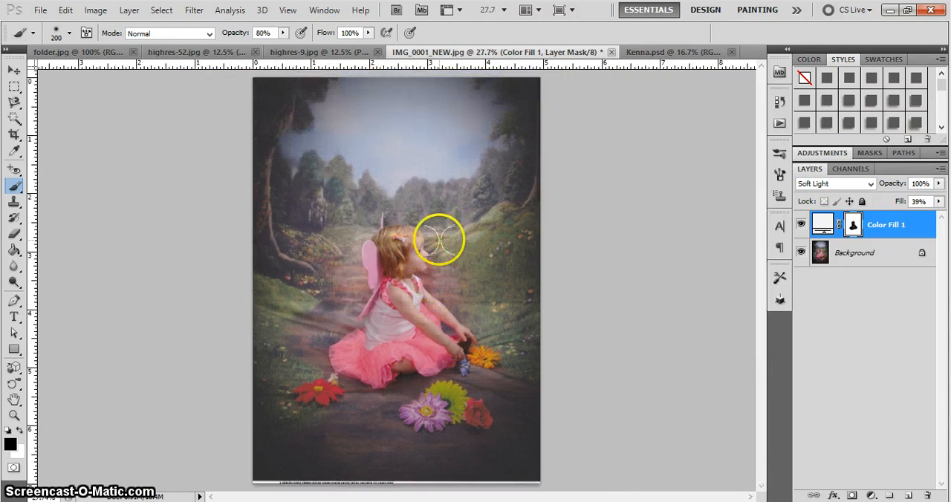
scroll(440, 239, up, 1)
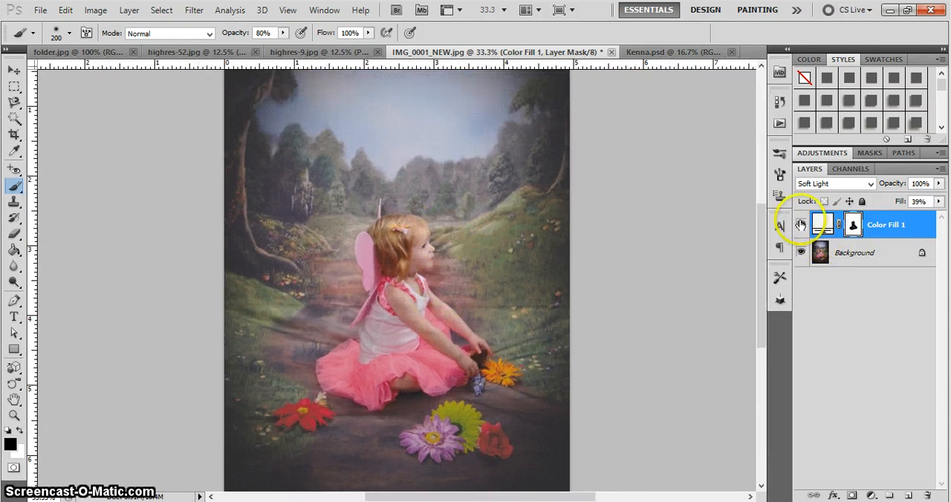
click(800, 225)
click(800, 224)
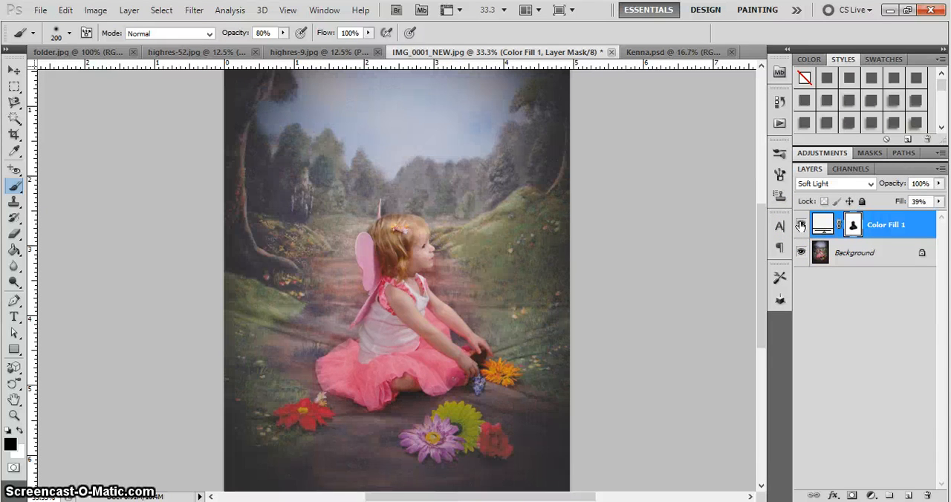
click(800, 224)
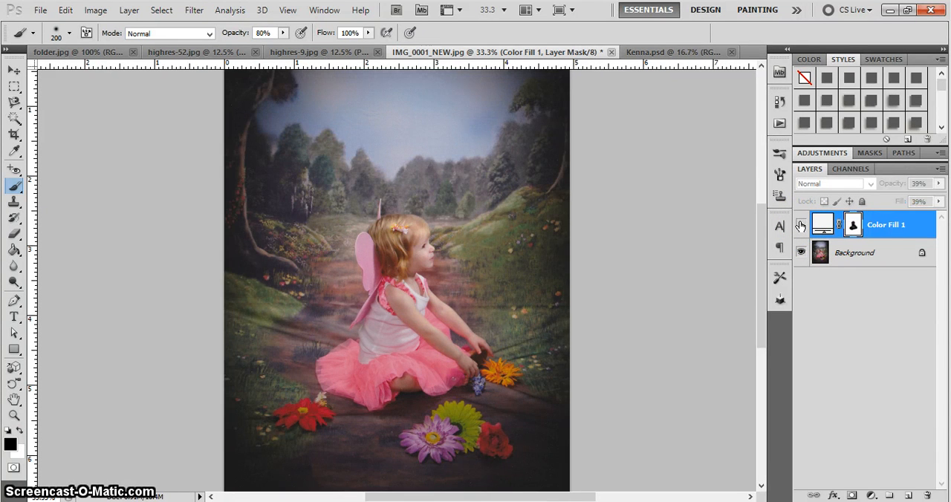
click(800, 225)
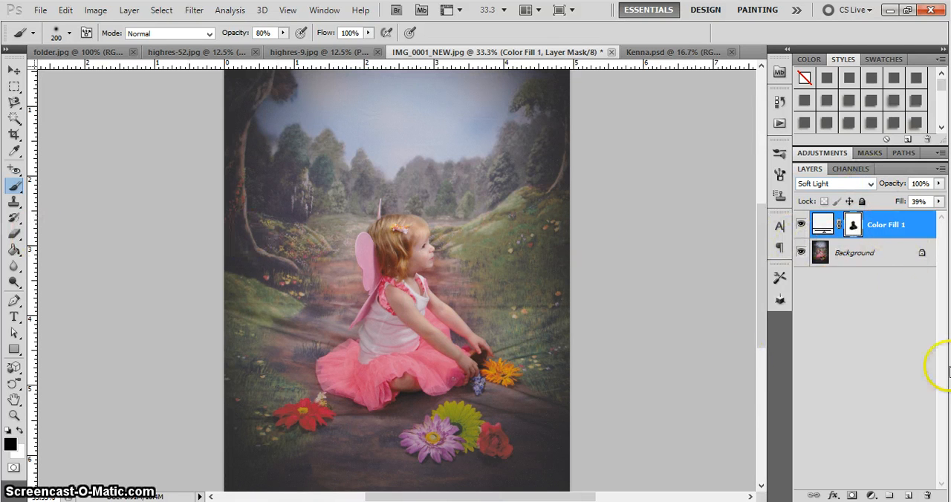
Lighten the girl on the Background layer using the Dodge tool with a 175 px brush, Midtones range and 41% exposure
click(859, 256)
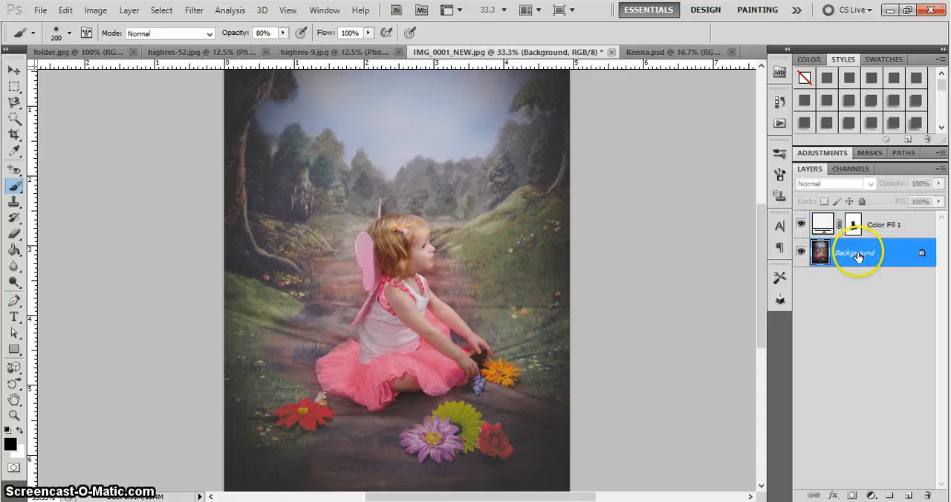
click(14, 283)
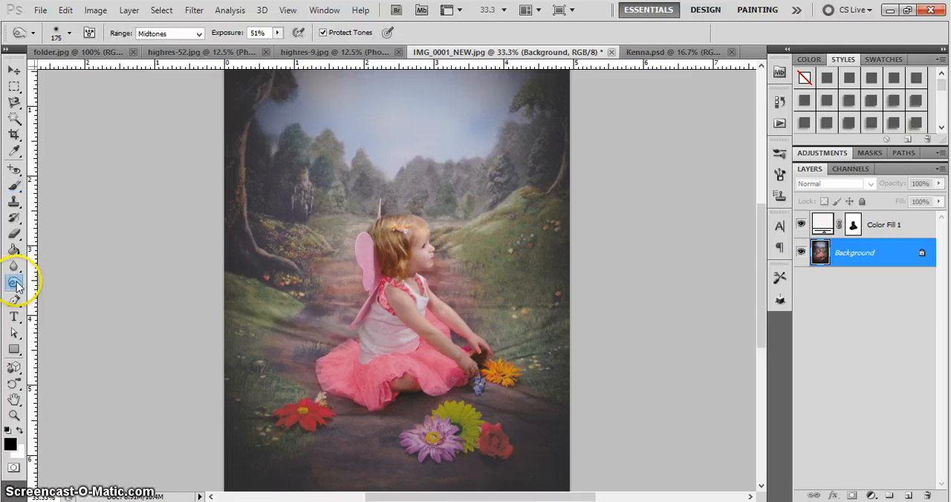
click(15, 284)
drag(16, 285, 67, 297)
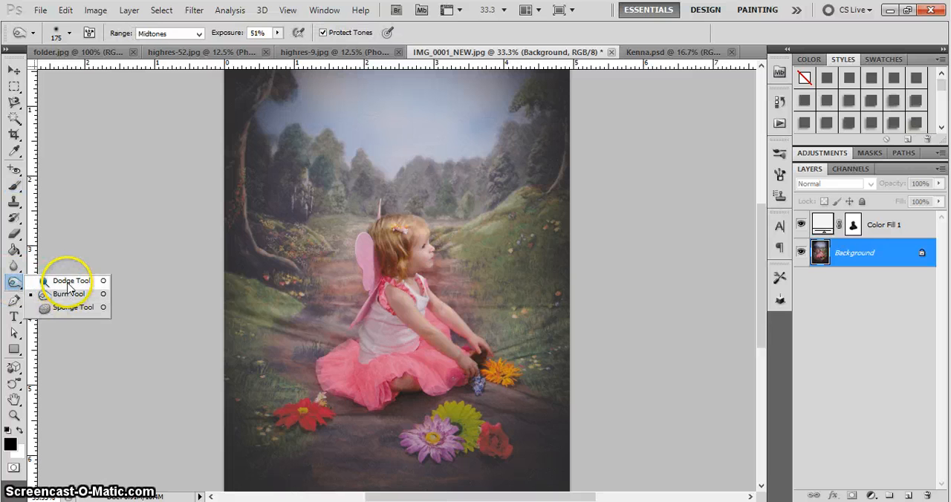
click(67, 294)
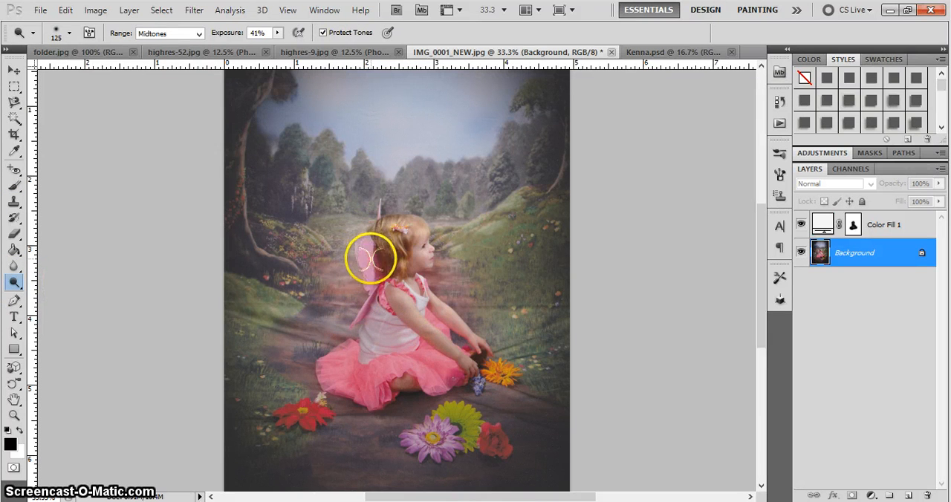
key(bracketright)
key(bracketright)
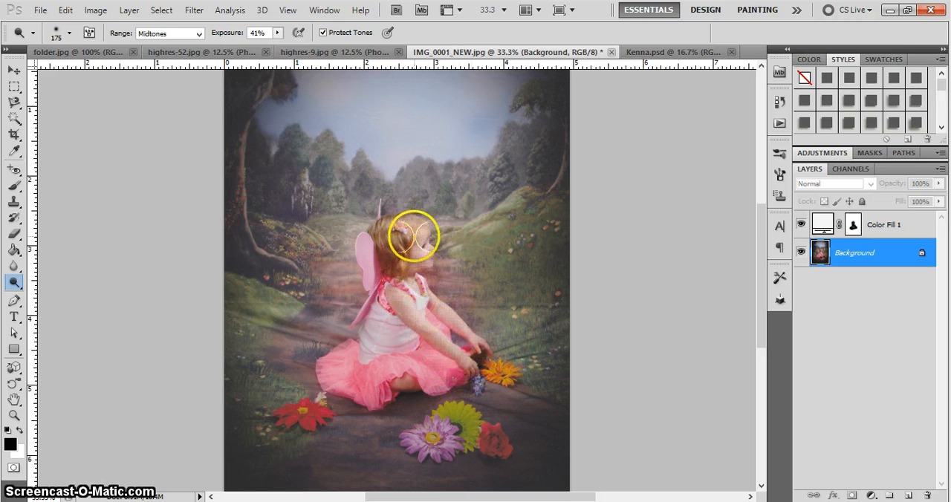
mouse_move(372, 255)
mouse_down()
mouse_move(396, 245)
mouse_move(404, 278)
mouse_up()
click(402, 360)
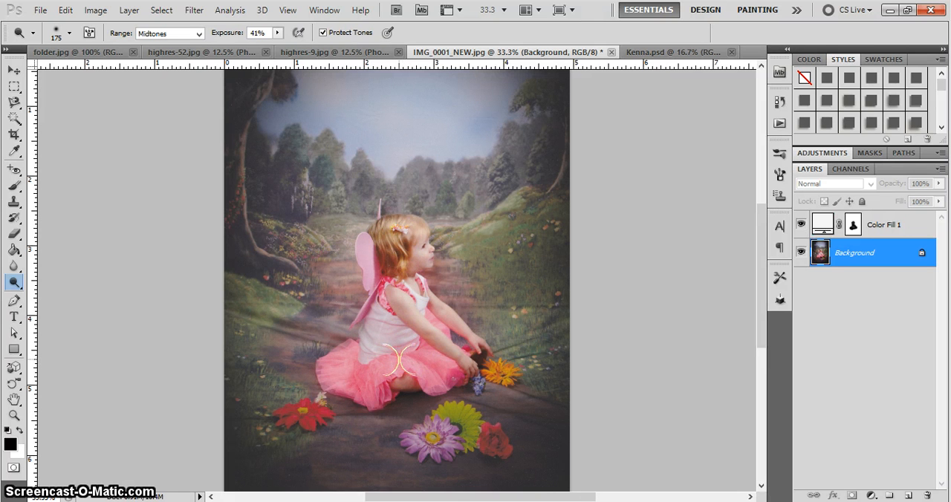
click(461, 314)
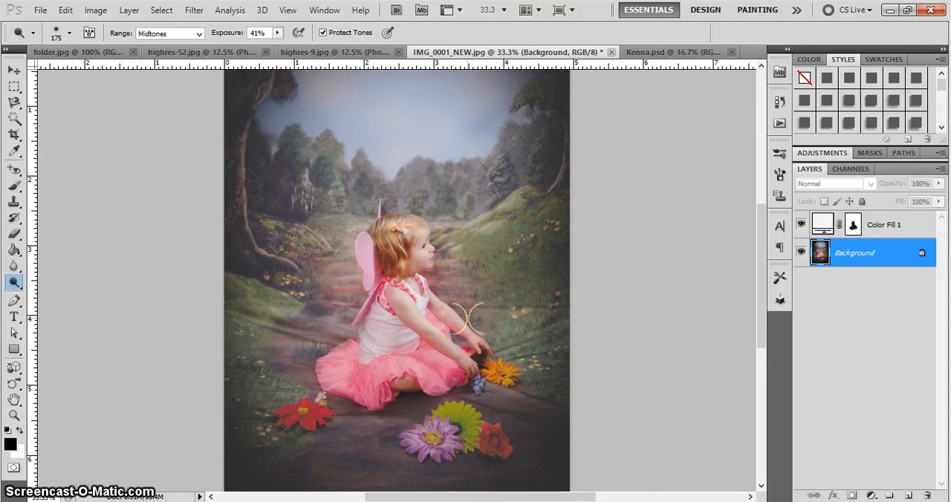
Inspect the dodged girl up close and compare the original opened photo with the latest Dodge Tool history state
key(ctrl+plus)
key(ctrl+plus)
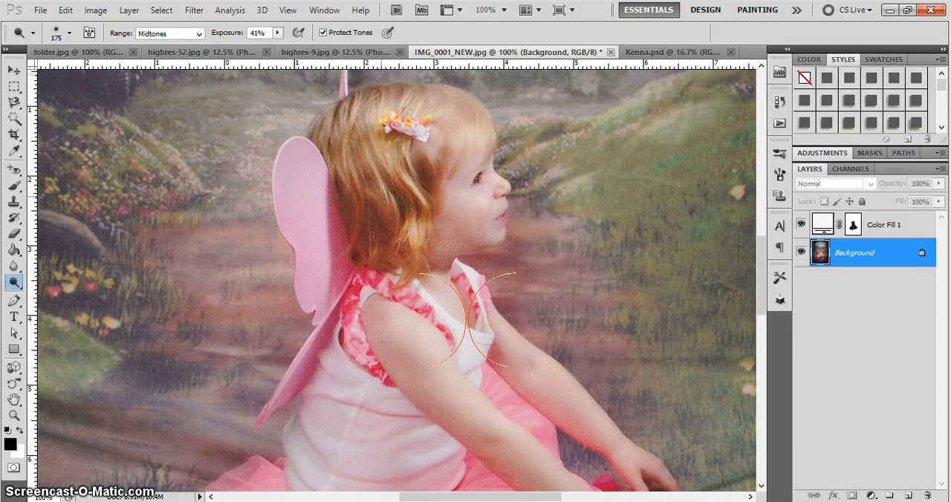
key(ctrl+minus)
key(ctrl+minus)
key(ctrl+minus)
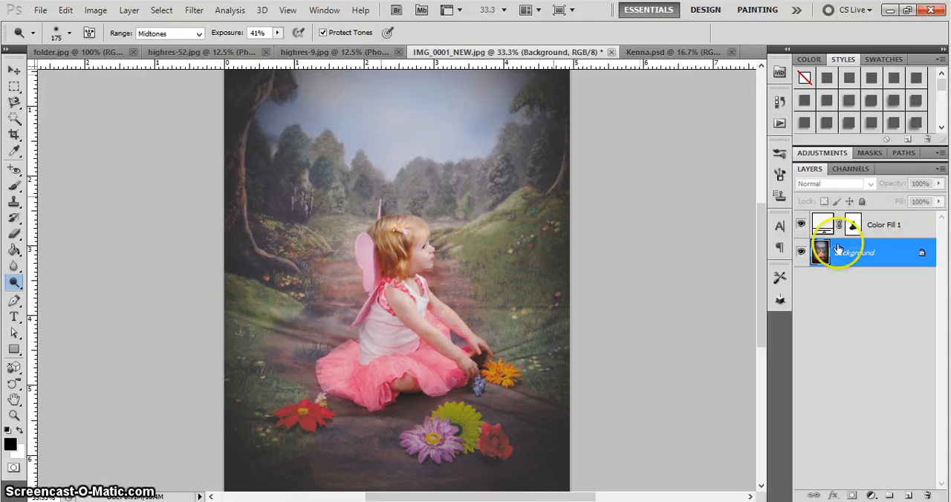
click(779, 98)
click(705, 117)
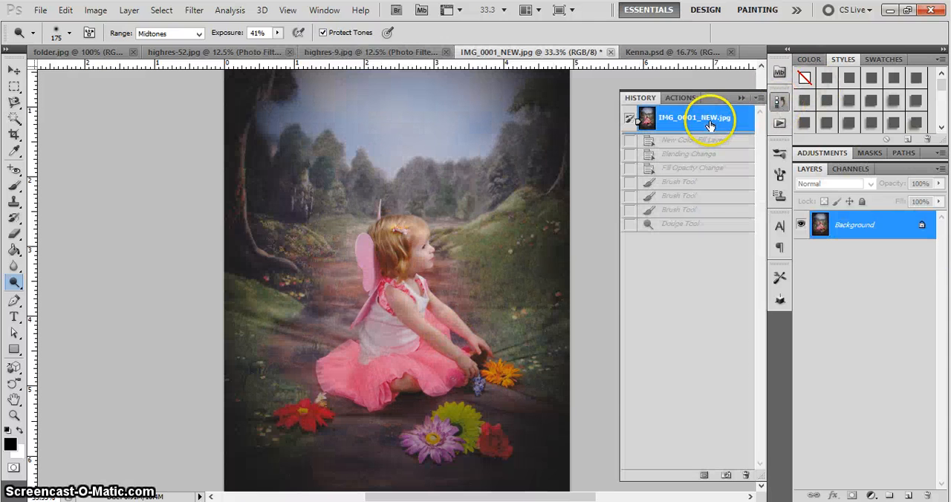
click(681, 226)
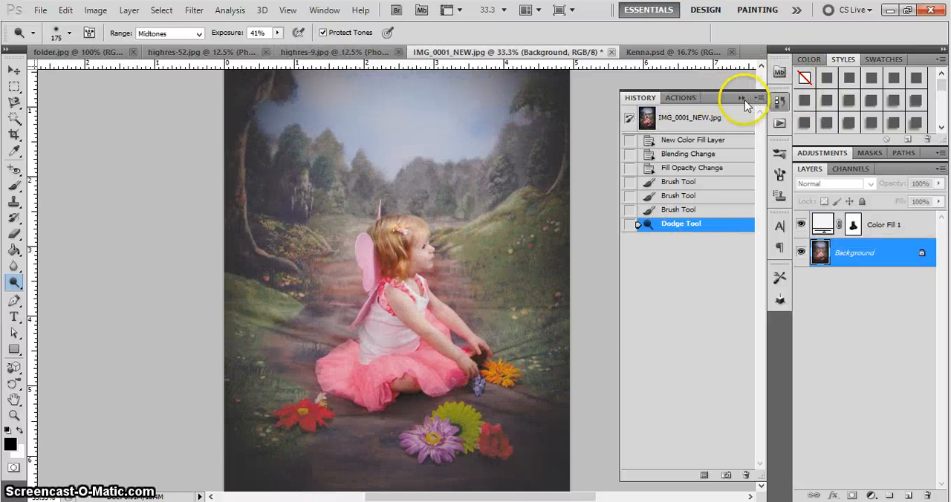
click(687, 117)
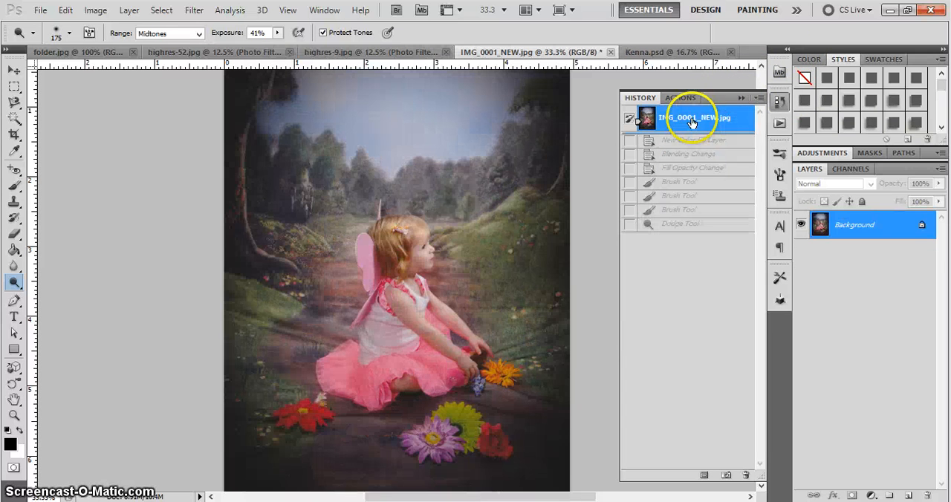
click(684, 224)
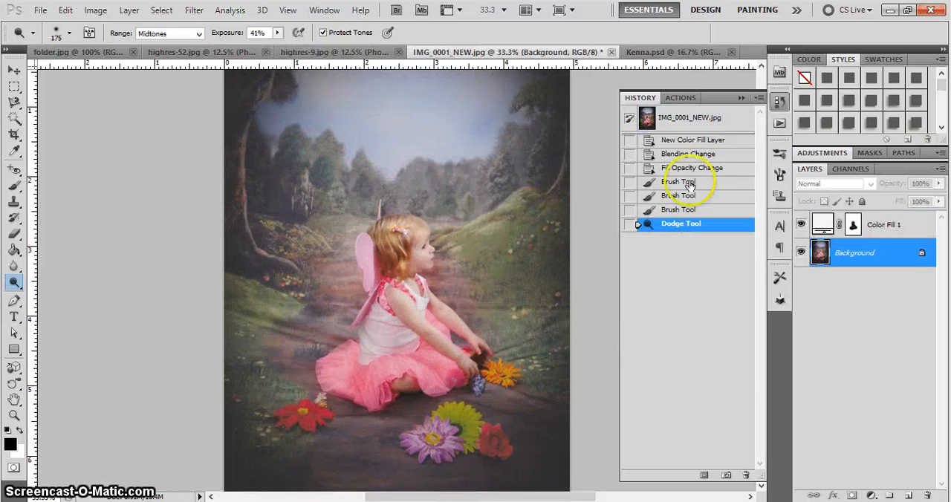
click(741, 97)
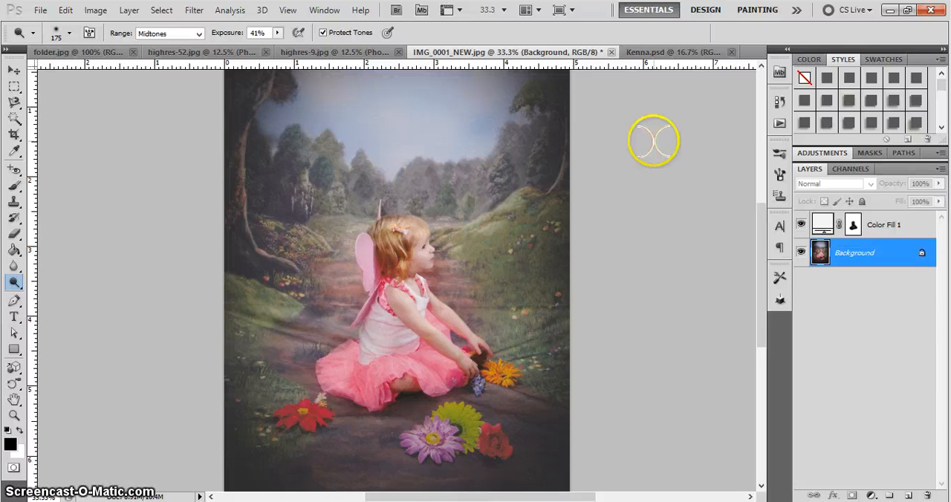
Disable the Color Fill 1 layer mask to compare the unmasked haze on the full photo, and enable the mask again
key(ctrl+0)
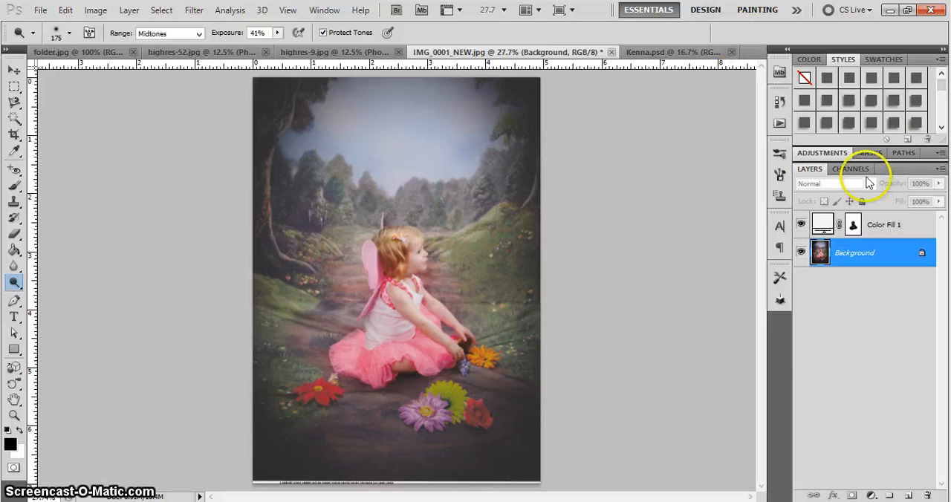
click(847, 224)
right_click(853, 223)
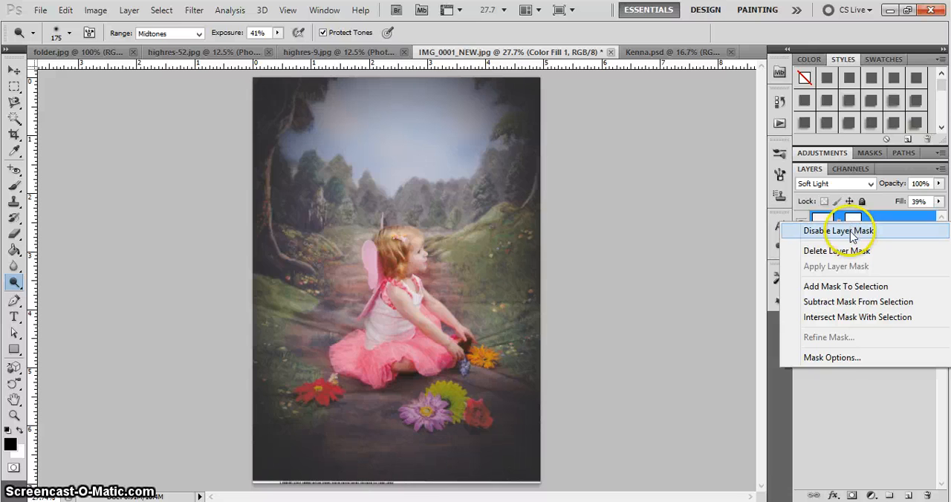
click(853, 230)
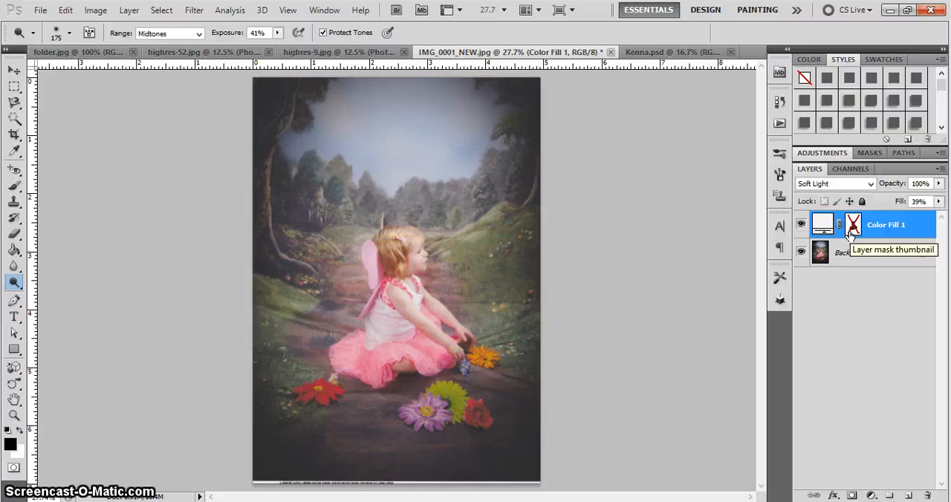
right_click(851, 233)
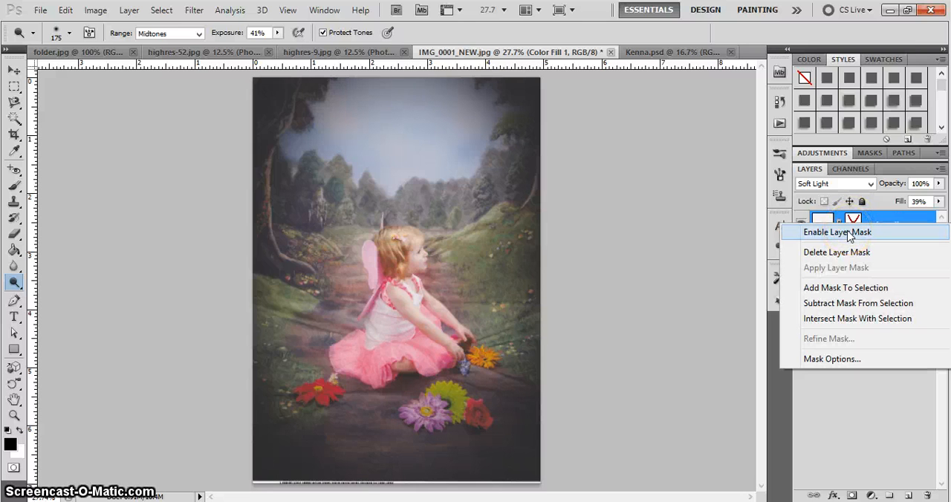
click(850, 234)
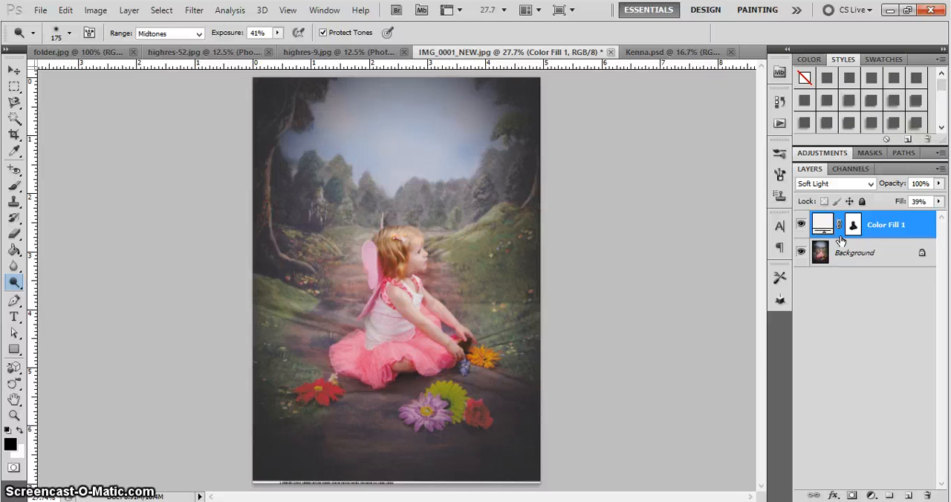
View the My Little Princess layout, compare it with the kit preview in folder.jpg, and return to the layout
click(643, 53)
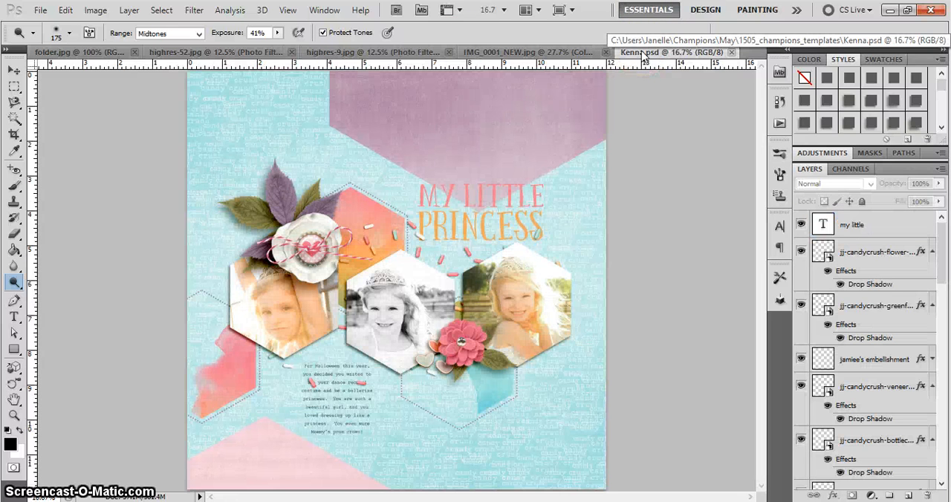
click(87, 53)
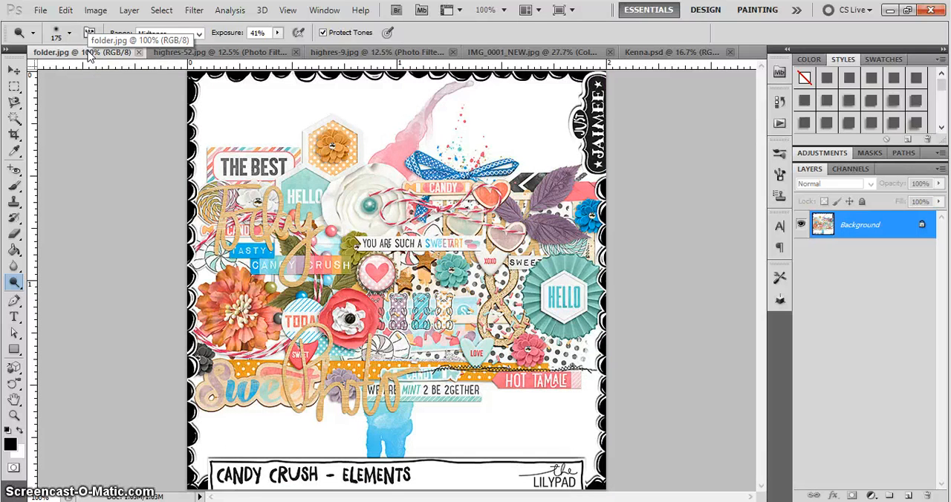
click(673, 53)
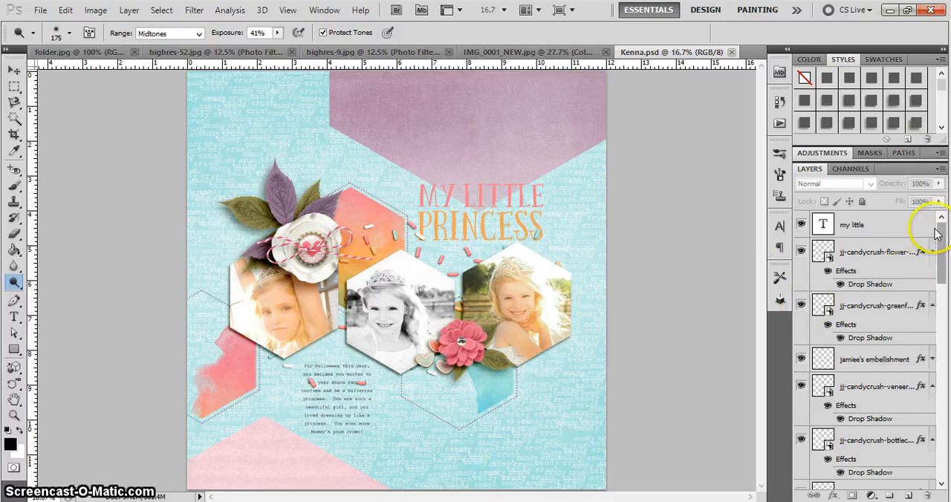
Add a Photo Filter adjustment layer above the topmost "my little" text layer of the layout
click(885, 225)
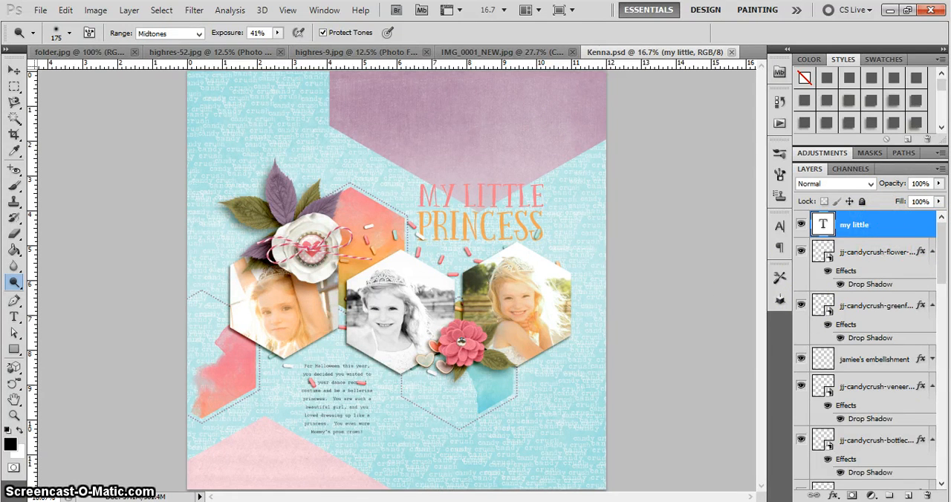
click(870, 495)
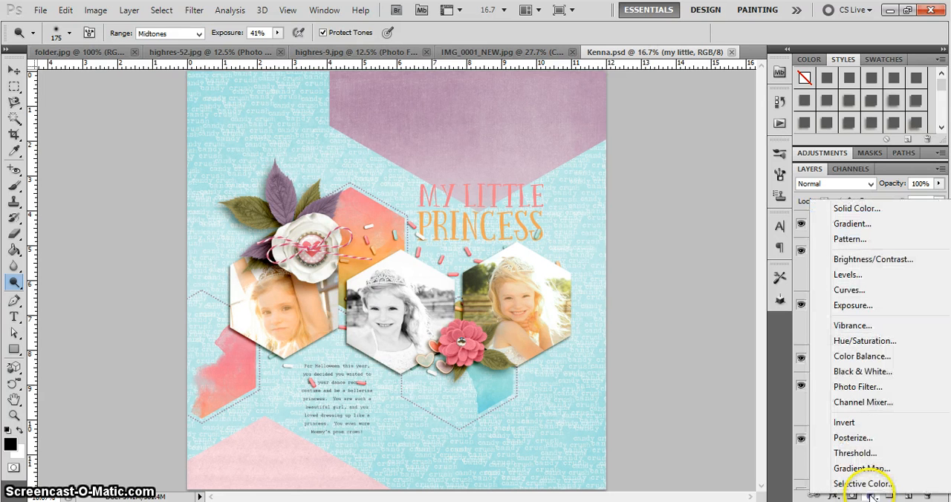
click(873, 394)
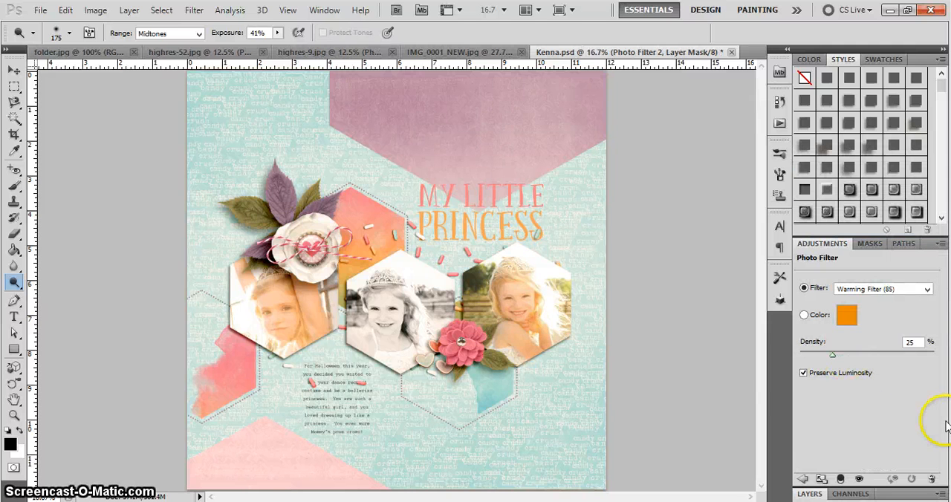
Preview the Photo Filter presets on the whole layout, going from Warming Filter (LBA) through the colour presets to Underwater
click(886, 291)
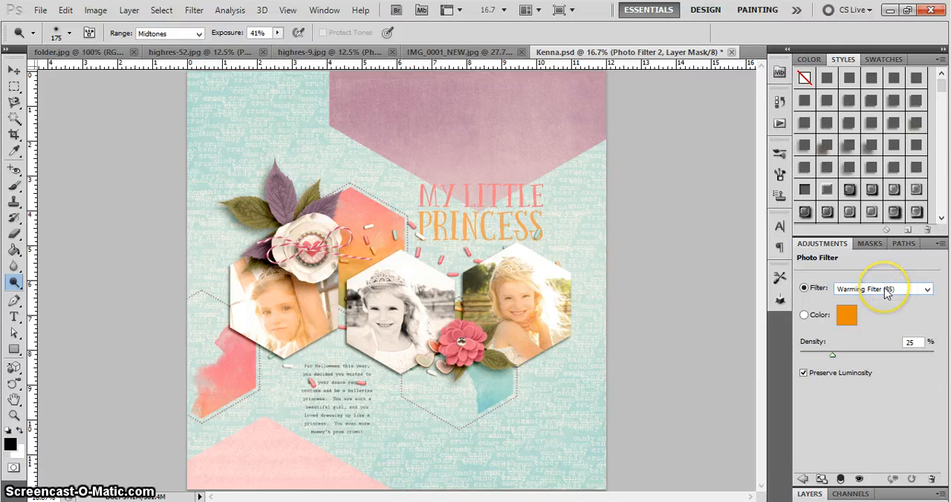
click(886, 291)
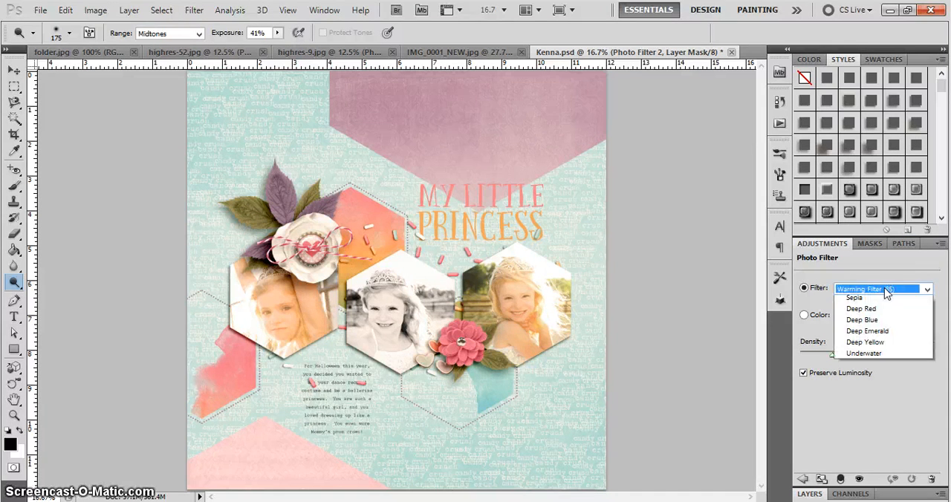
click(873, 315)
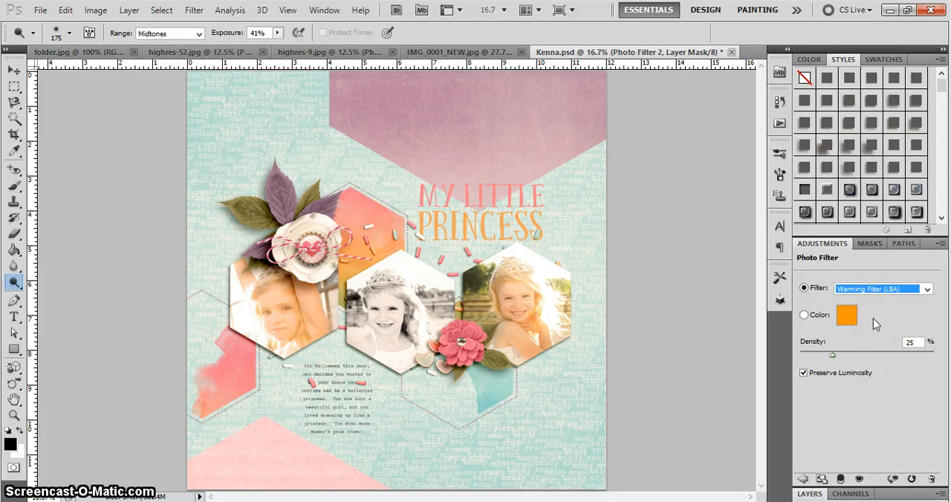
key(Down)
key(Down)
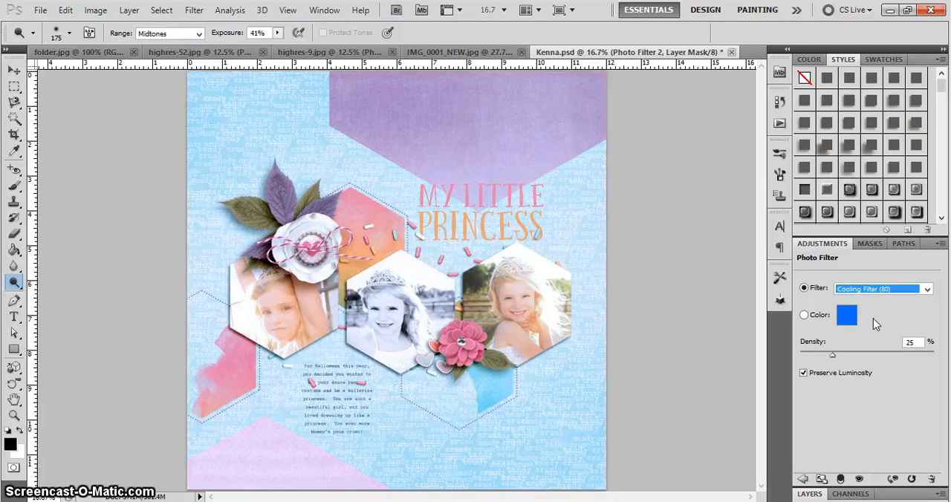
key(Down)
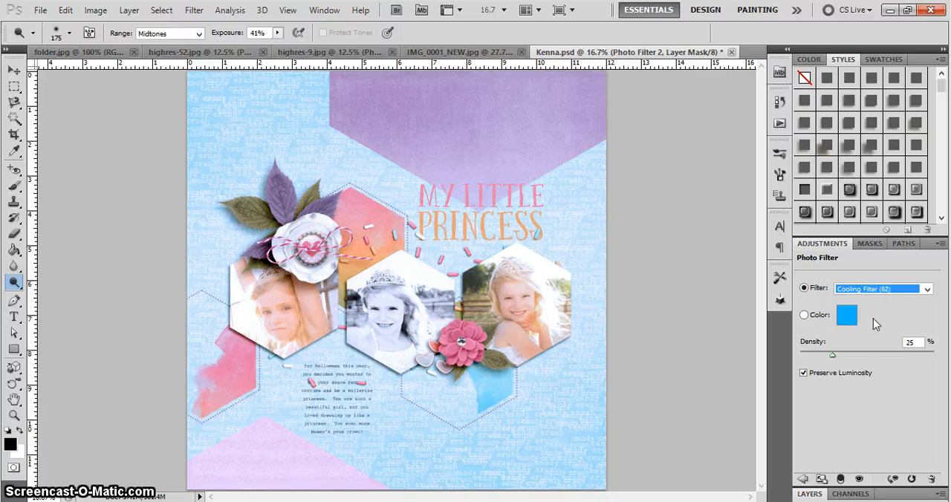
key(Down)
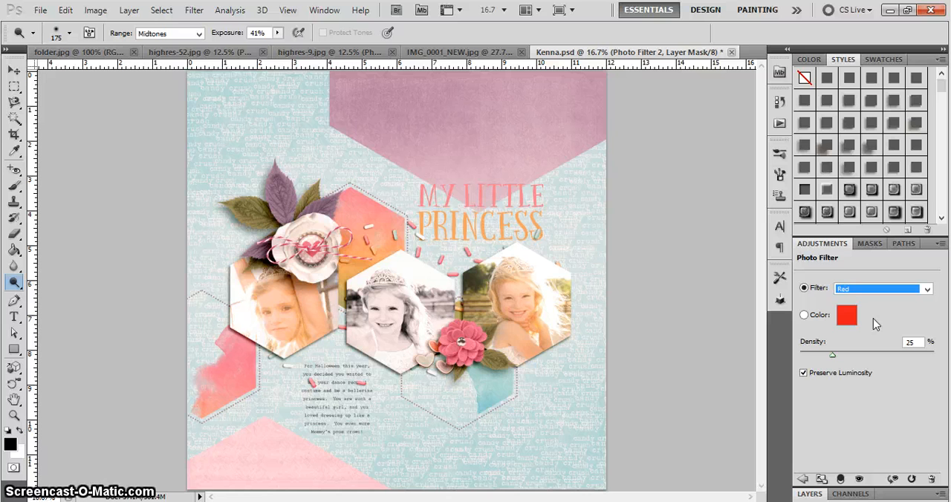
key(Down)
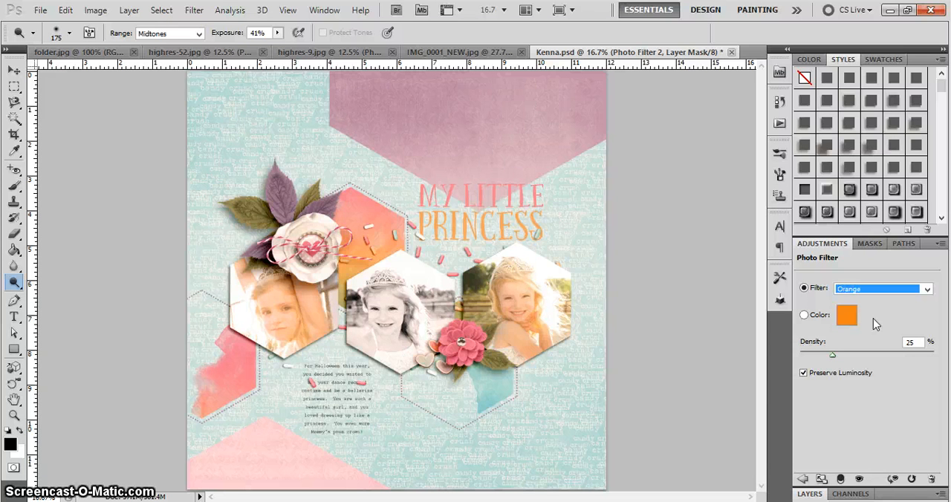
key(Down)
key(Down)
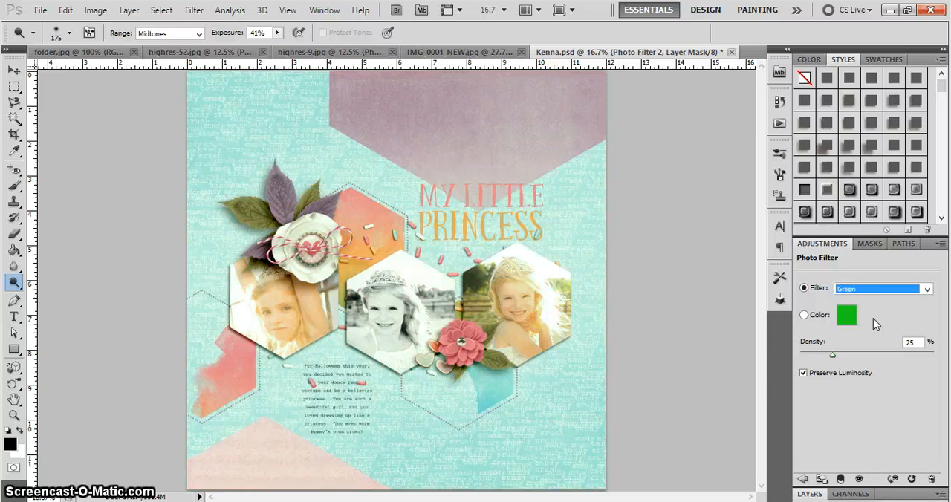
key(Down)
key(Down)
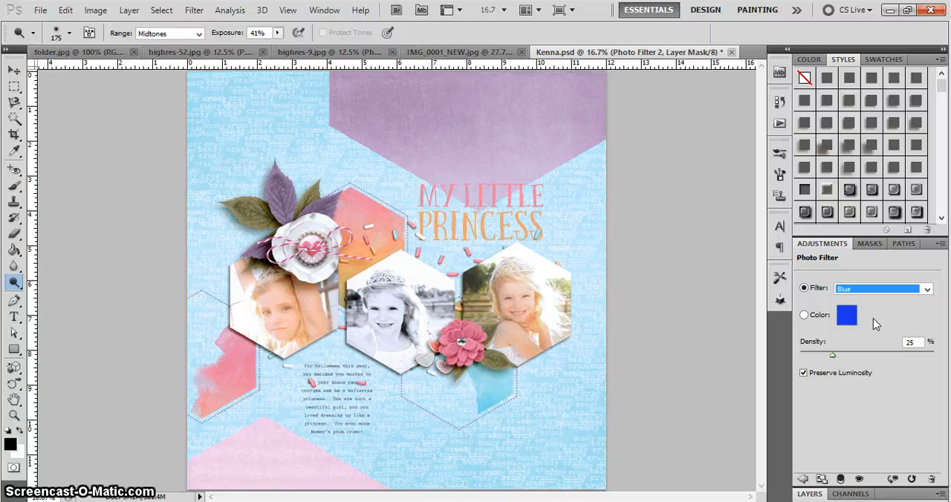
key(Down)
key(Down)
key(Down)
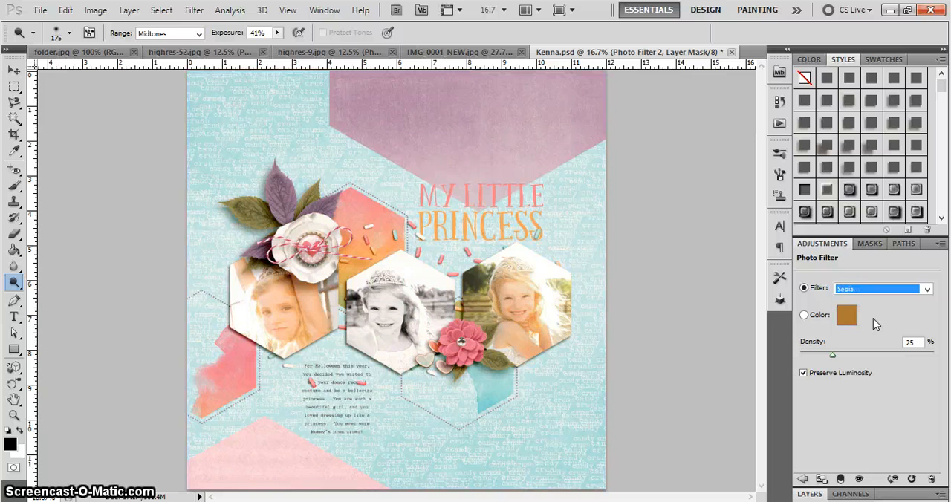
key(Down)
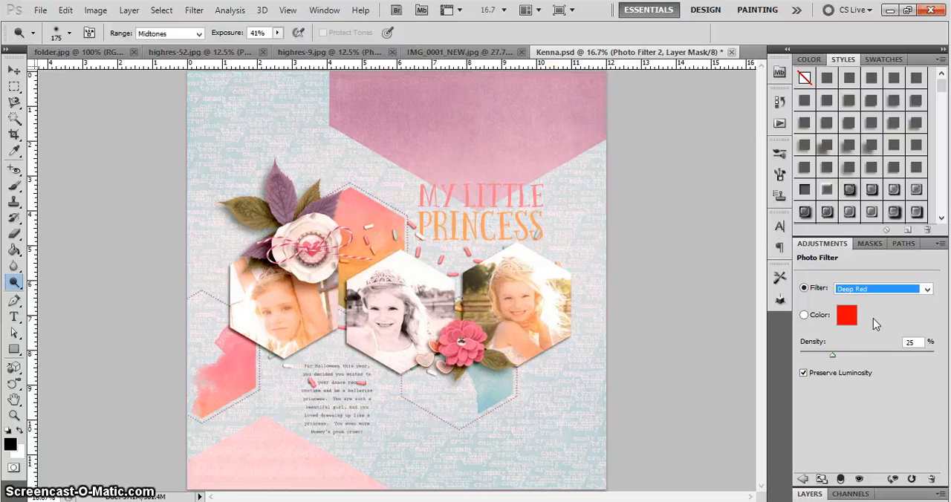
key(Down)
key(Up)
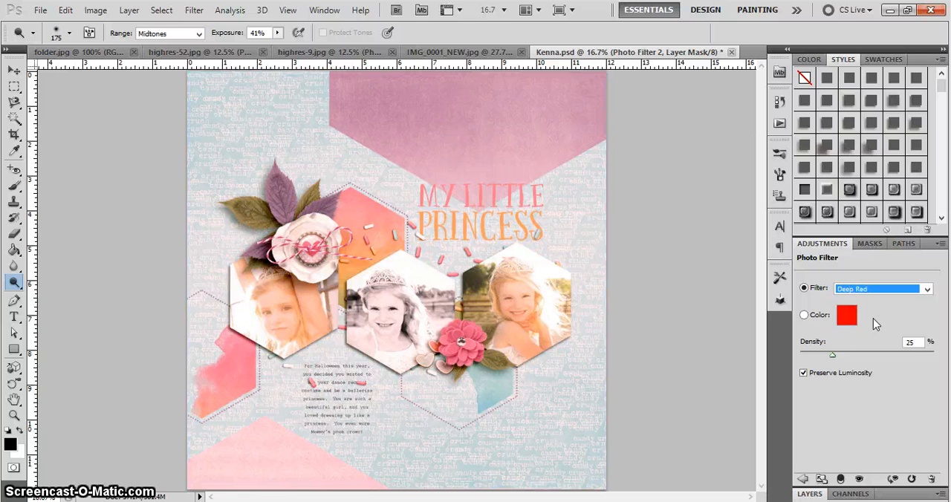
key(Down)
key(Down)
key(Down)
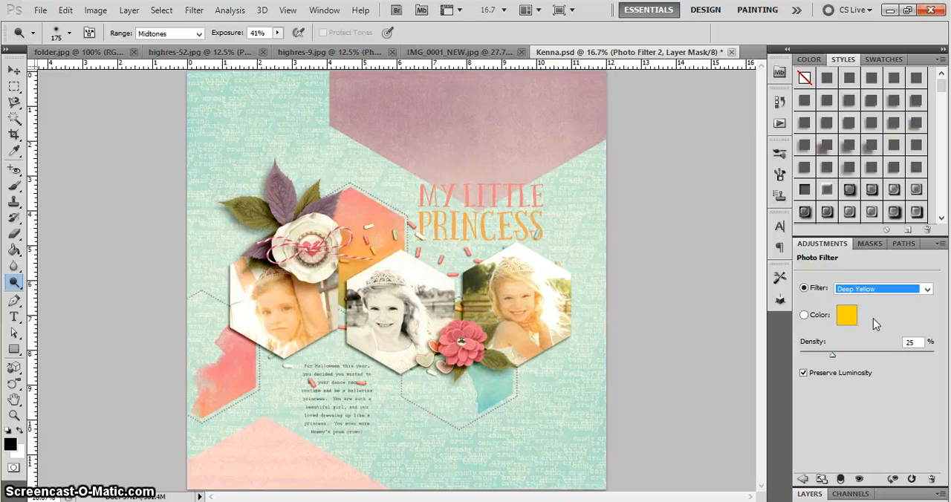
key(Down)
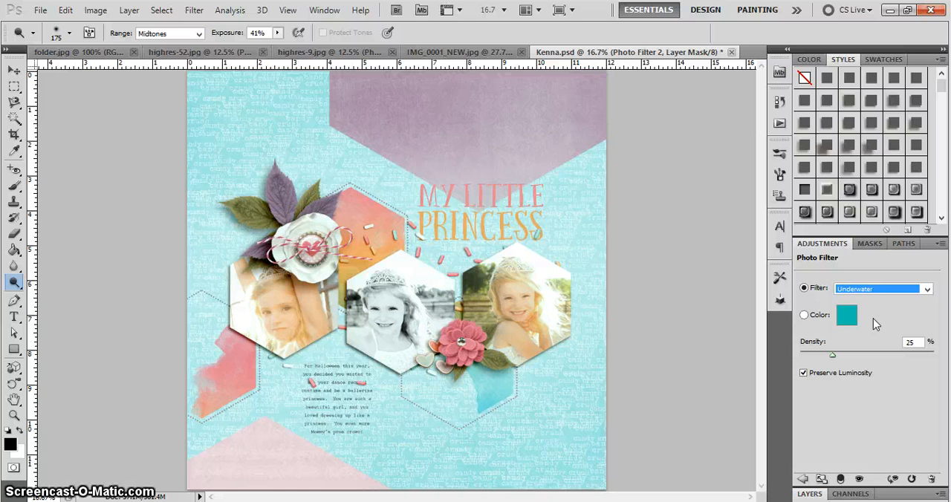
Set the Photo Filter to Warming Filter (85) and compare the layout with the Photo Filter 2 layer hidden and shown
click(861, 289)
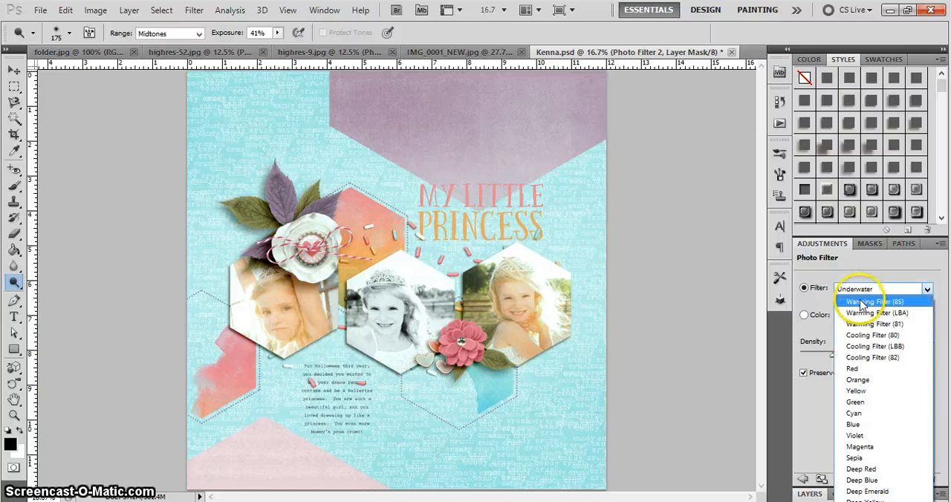
click(860, 302)
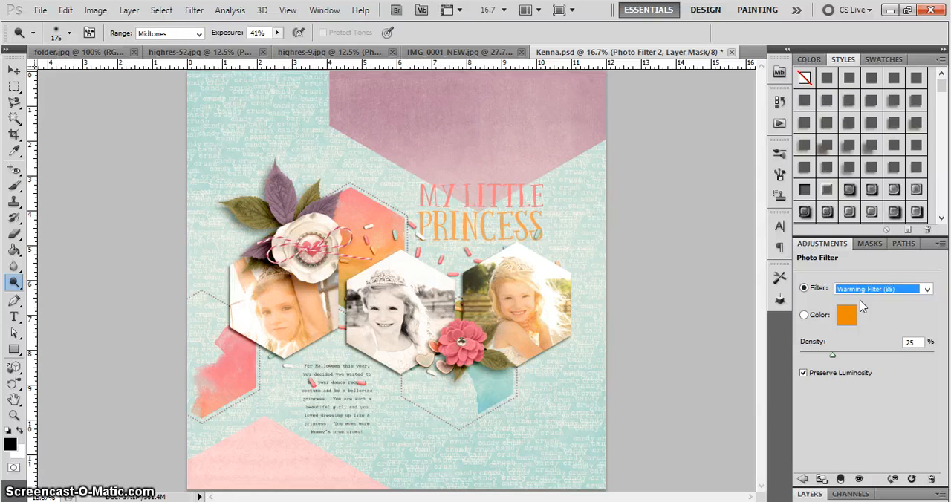
click(808, 494)
drag(847, 382, 832, 121)
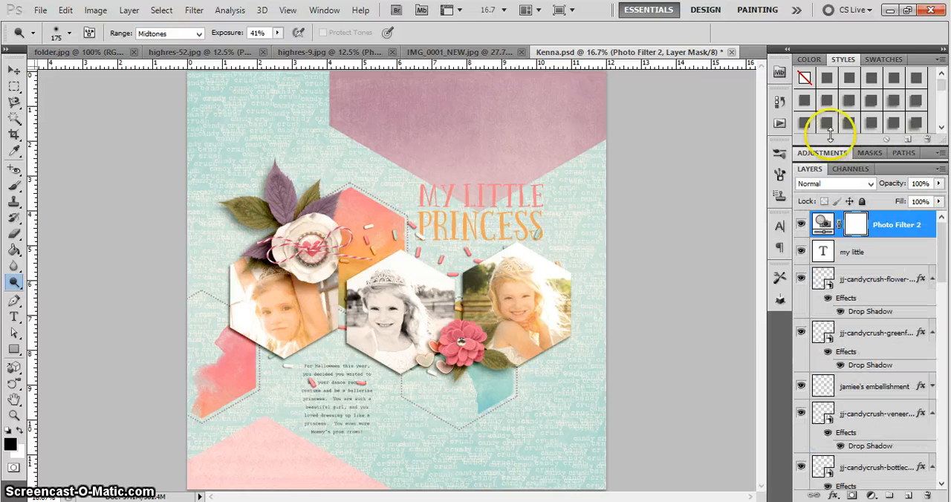
click(801, 224)
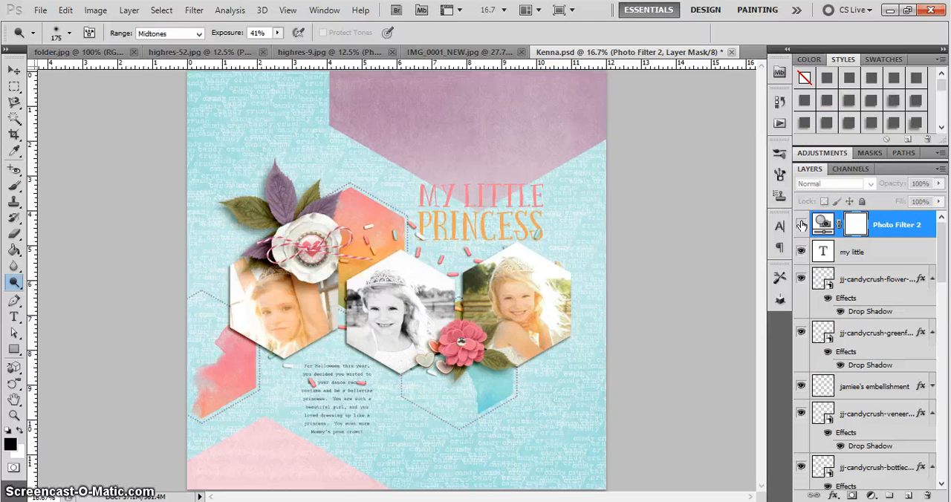
click(801, 225)
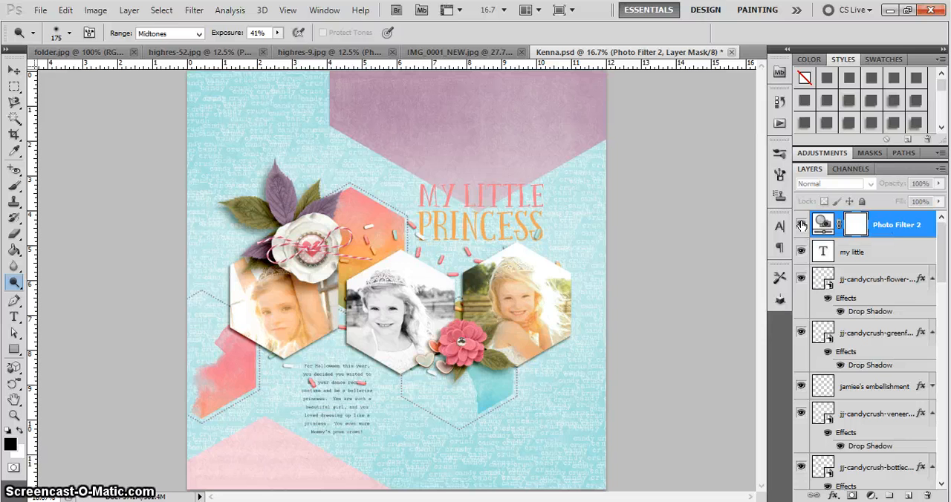